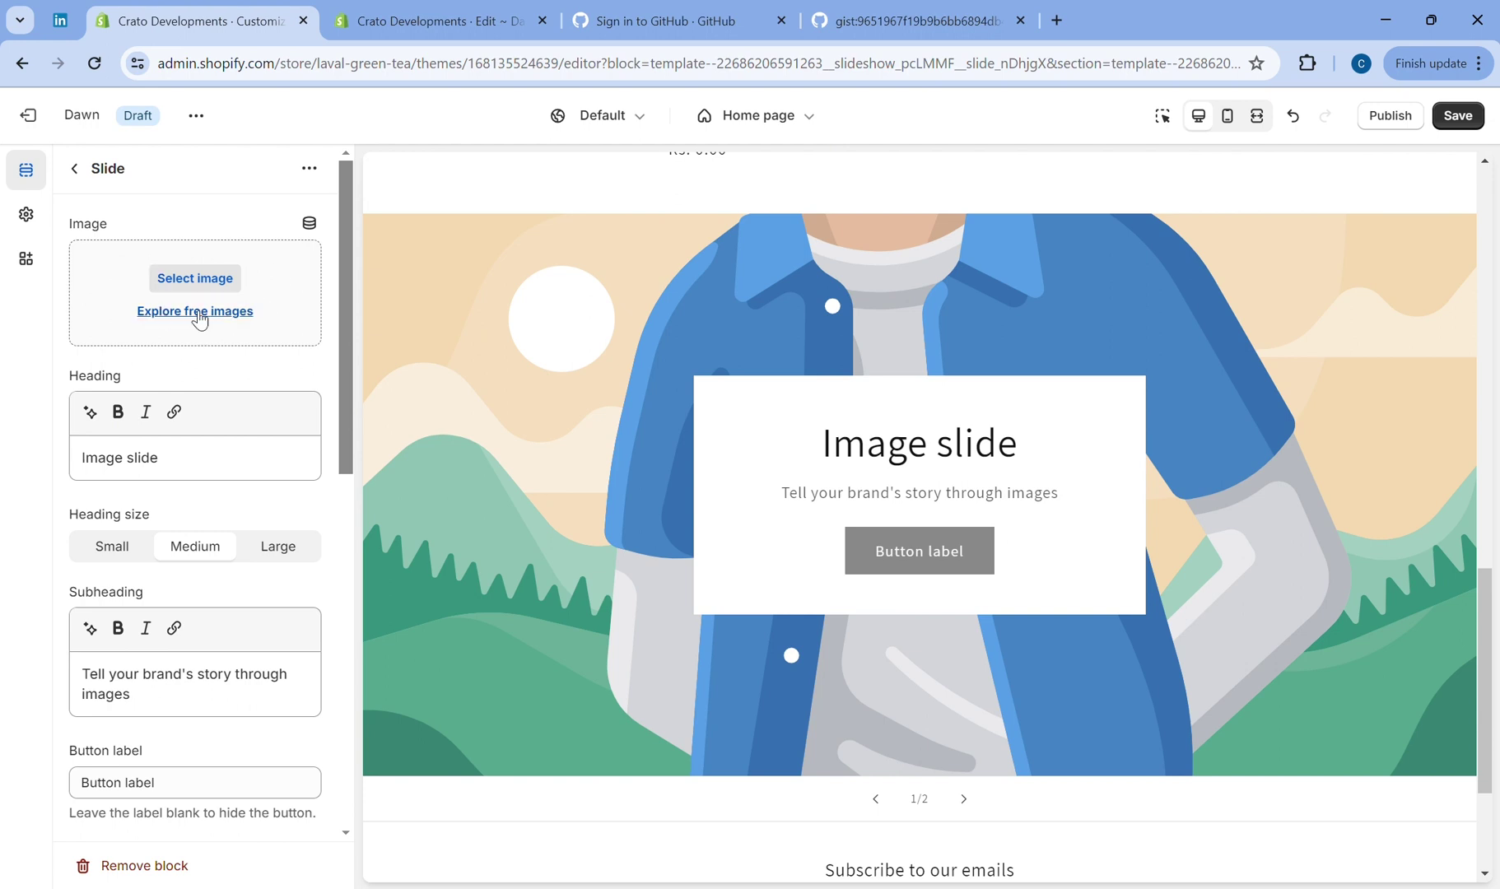
scroll(633, 406, up, 1)
scroll(758, 687, down, 1)
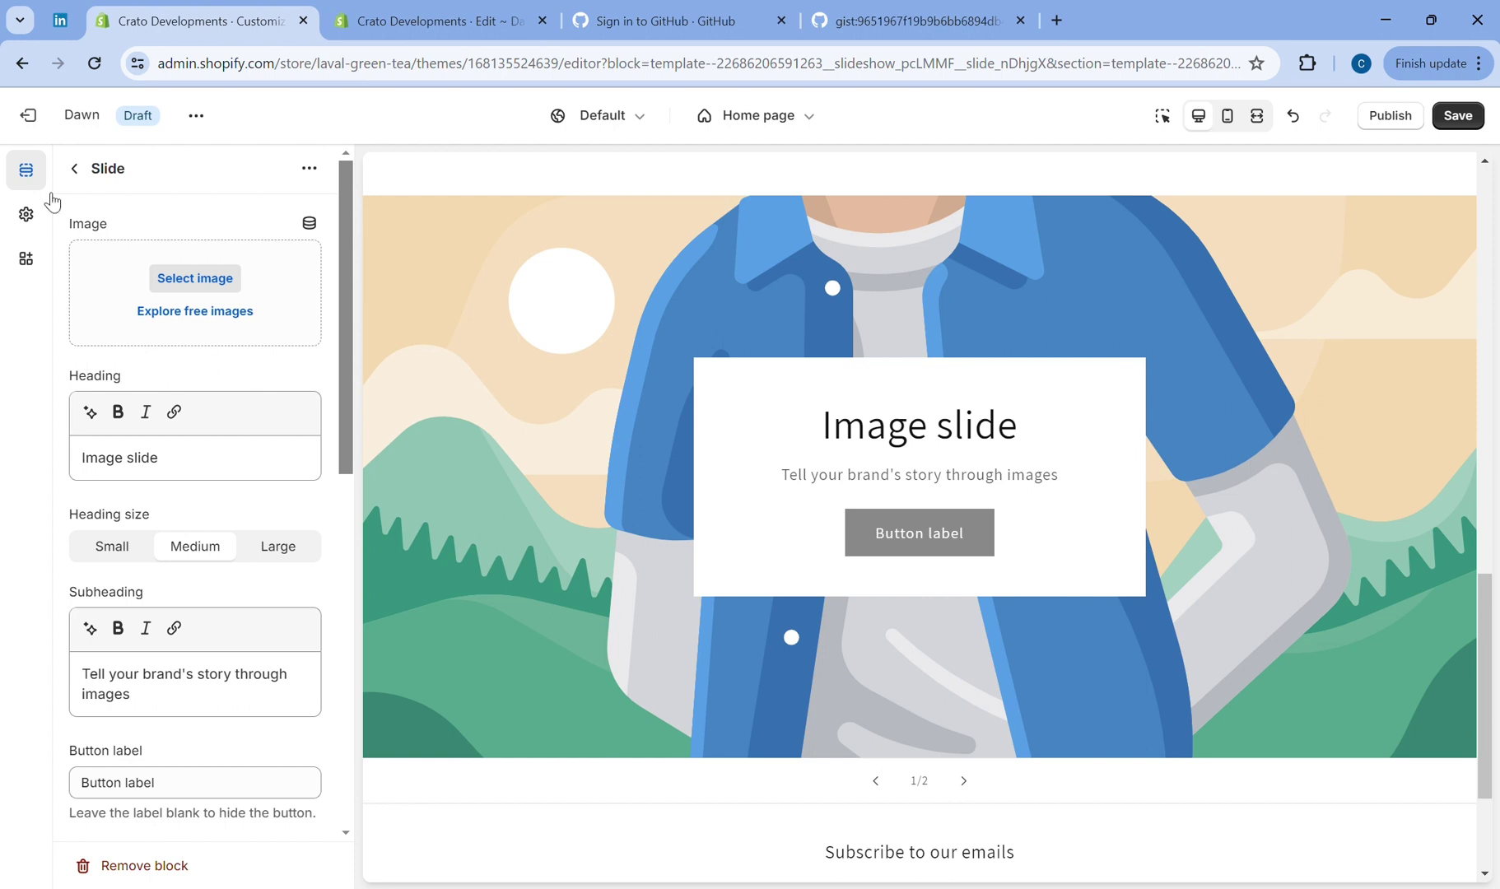
Leave the slide's settings and go back to the Home page section list.
click(74, 169)
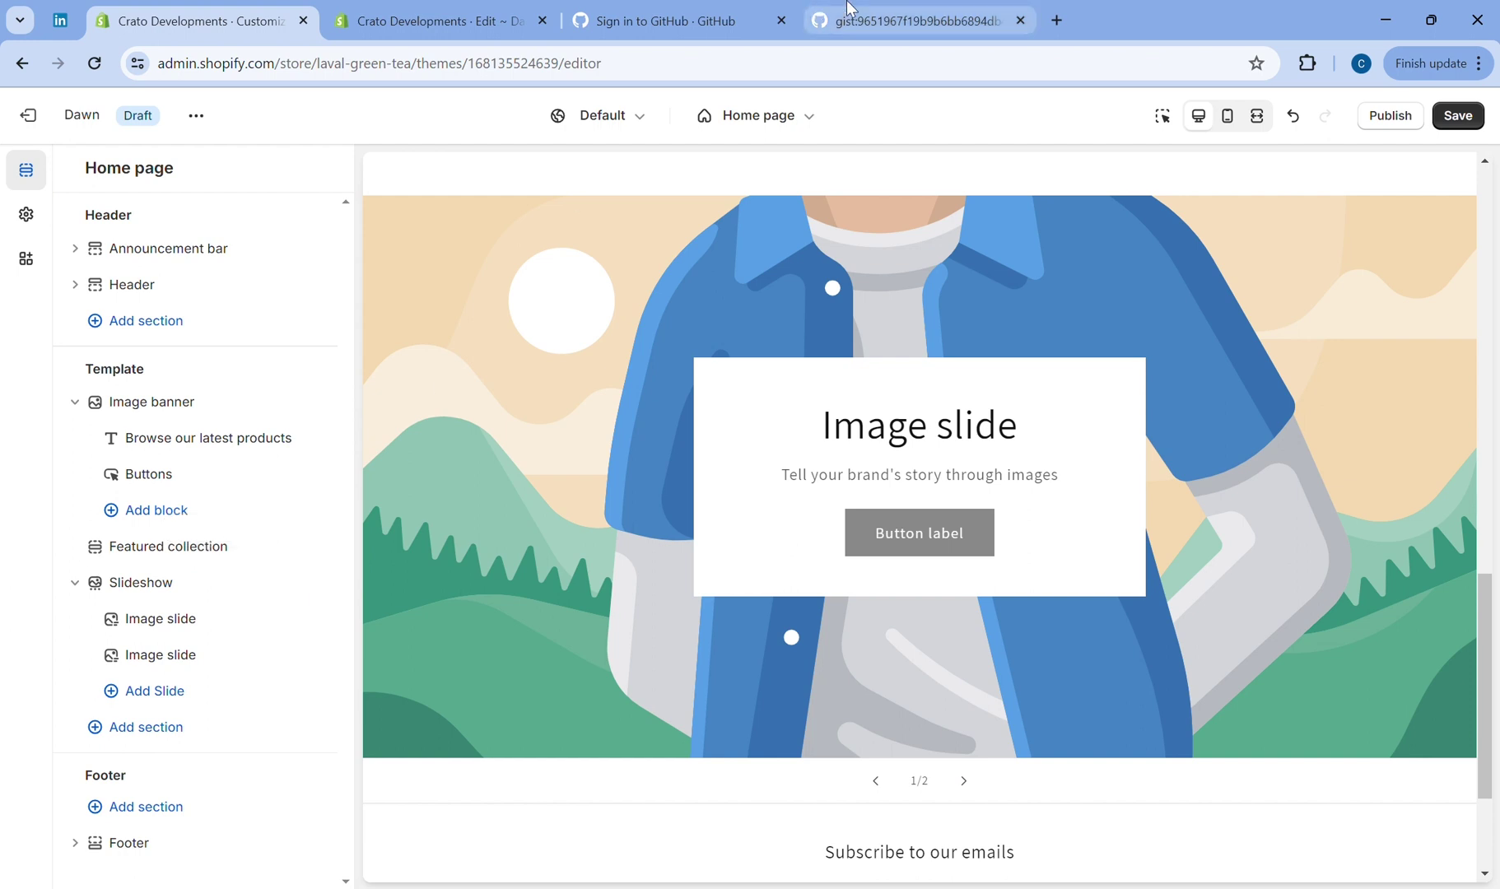
Select all 106 lines of Custom Slideshow code in gistfile1.txt.
click(914, 20)
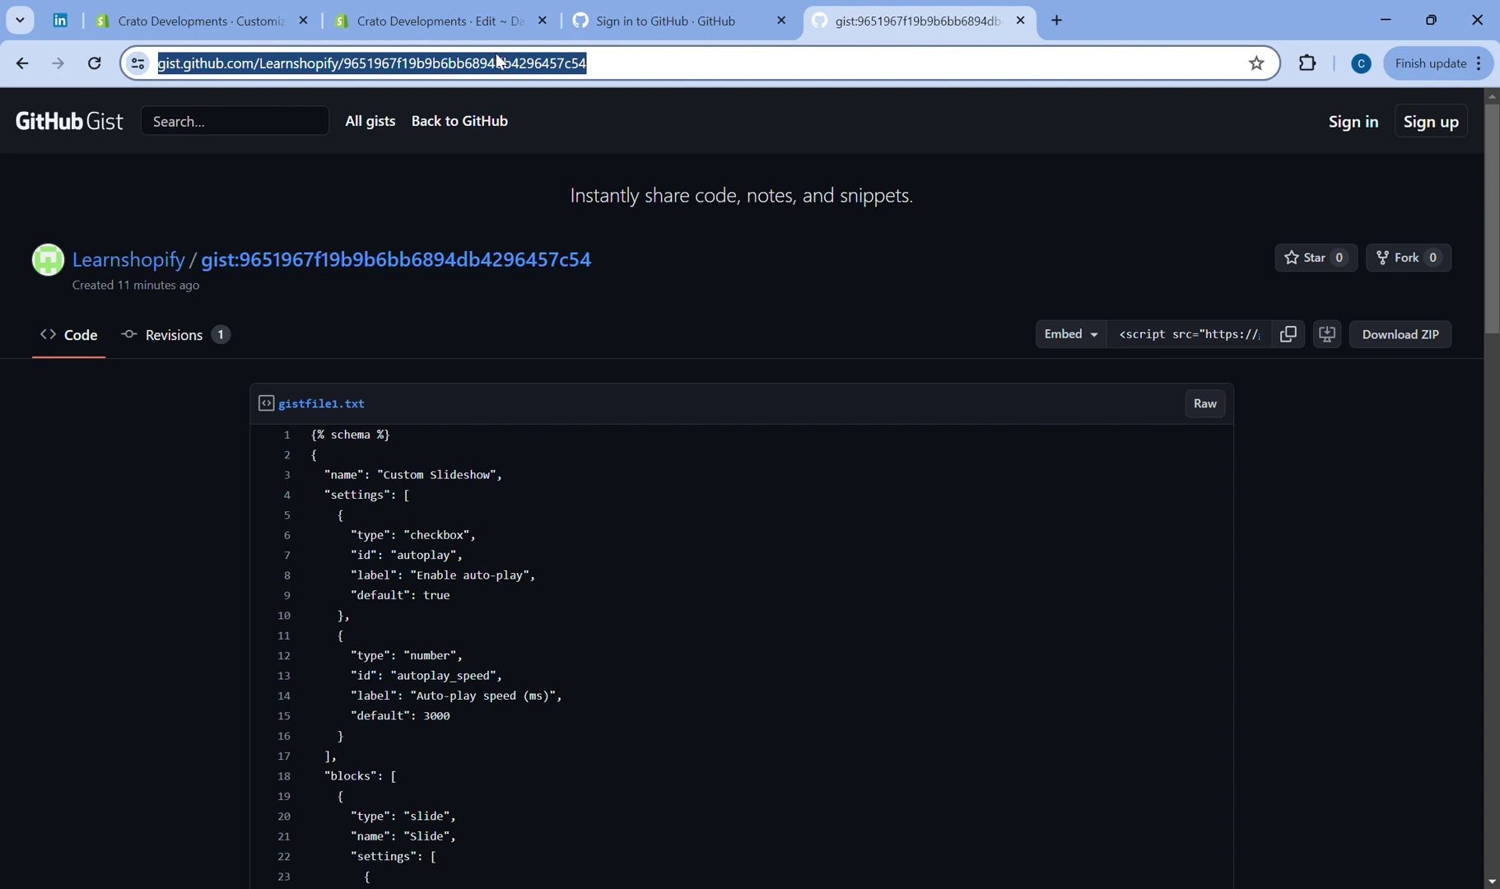
scroll(639, 334, down, 2)
scroll(656, 352, down, 1)
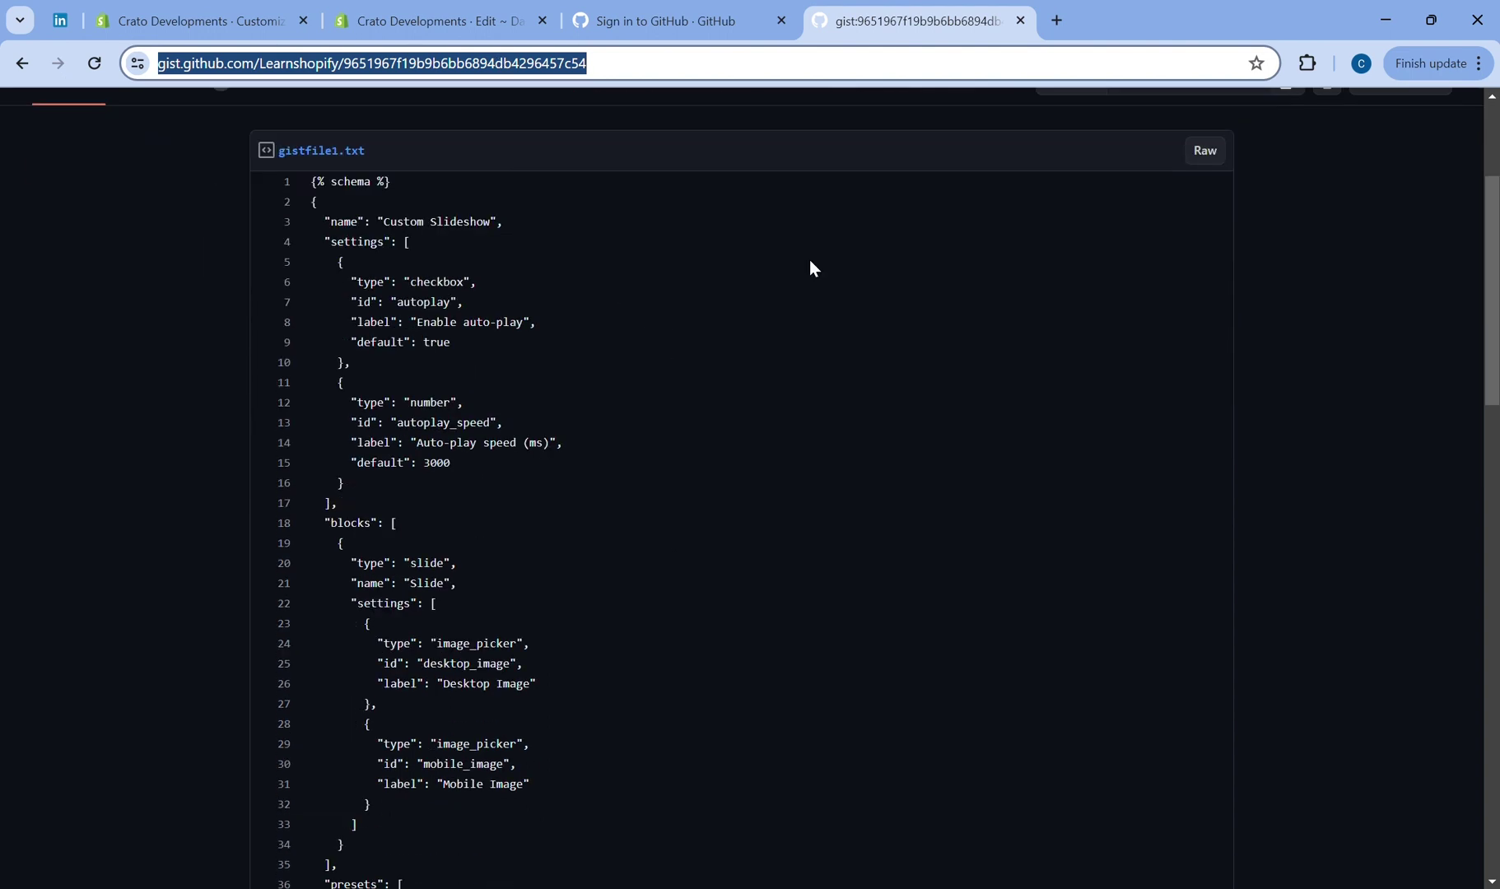
scroll(535, 342, down, 1)
scroll(535, 343, down, 5)
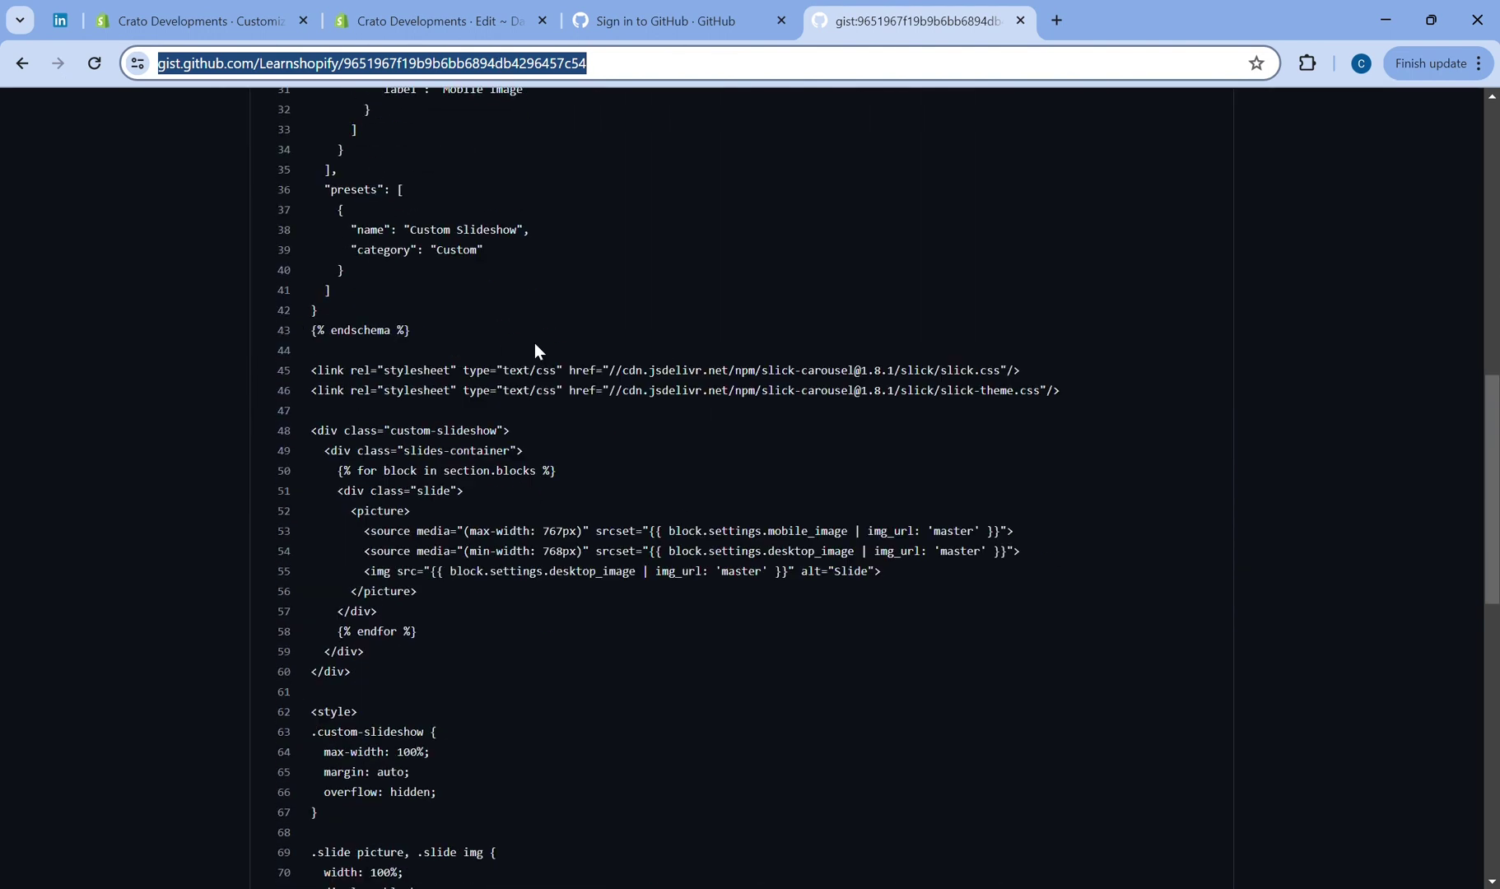
scroll(534, 342, down, 3)
click(424, 478)
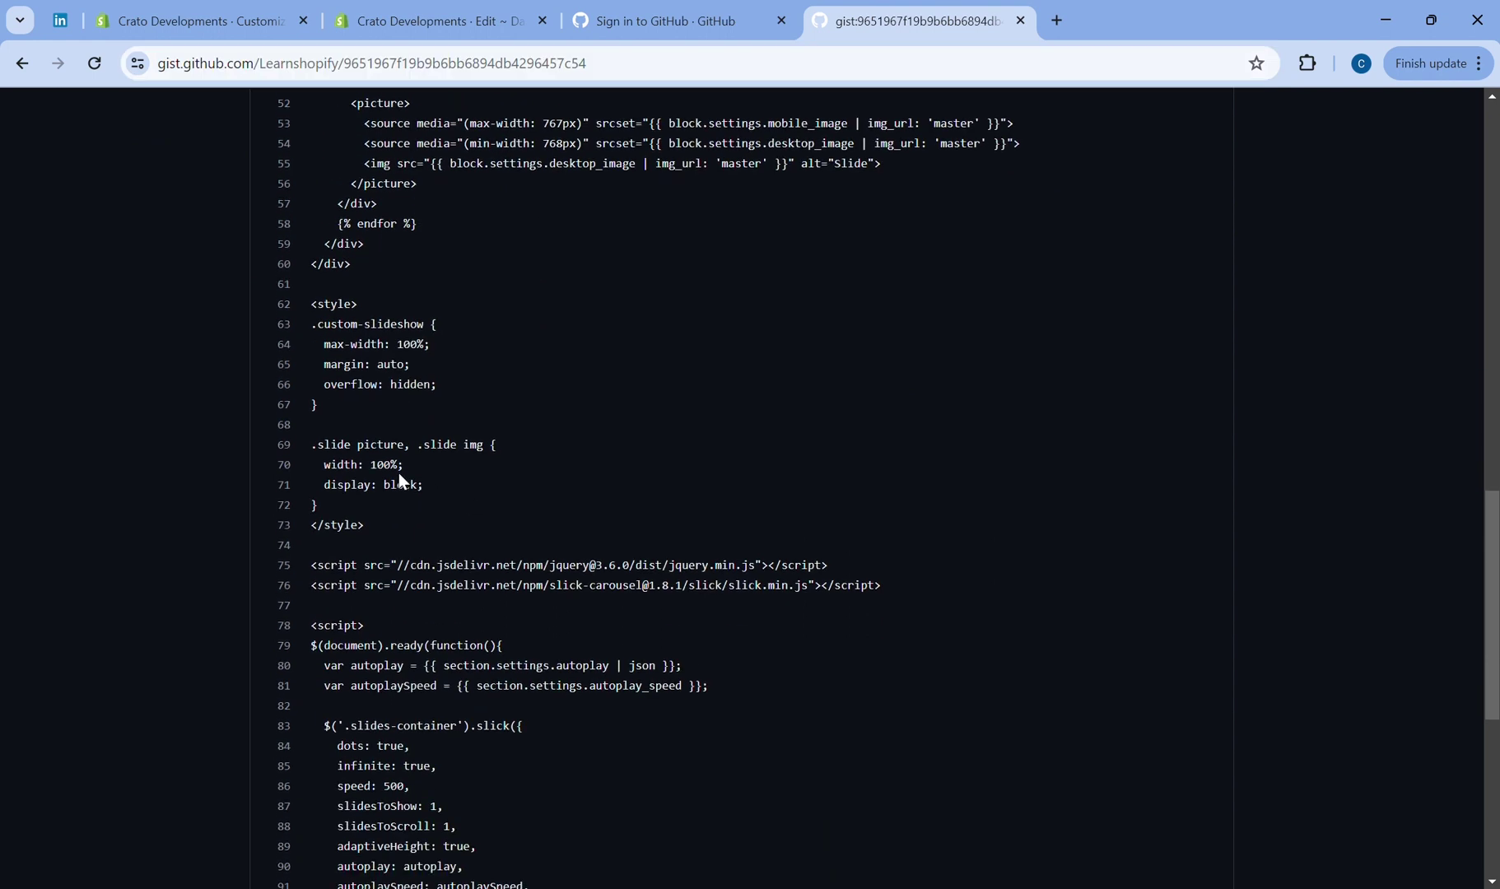
scroll(398, 473, down, 3)
scroll(399, 473, down, 2)
scroll(693, 455, up, 15)
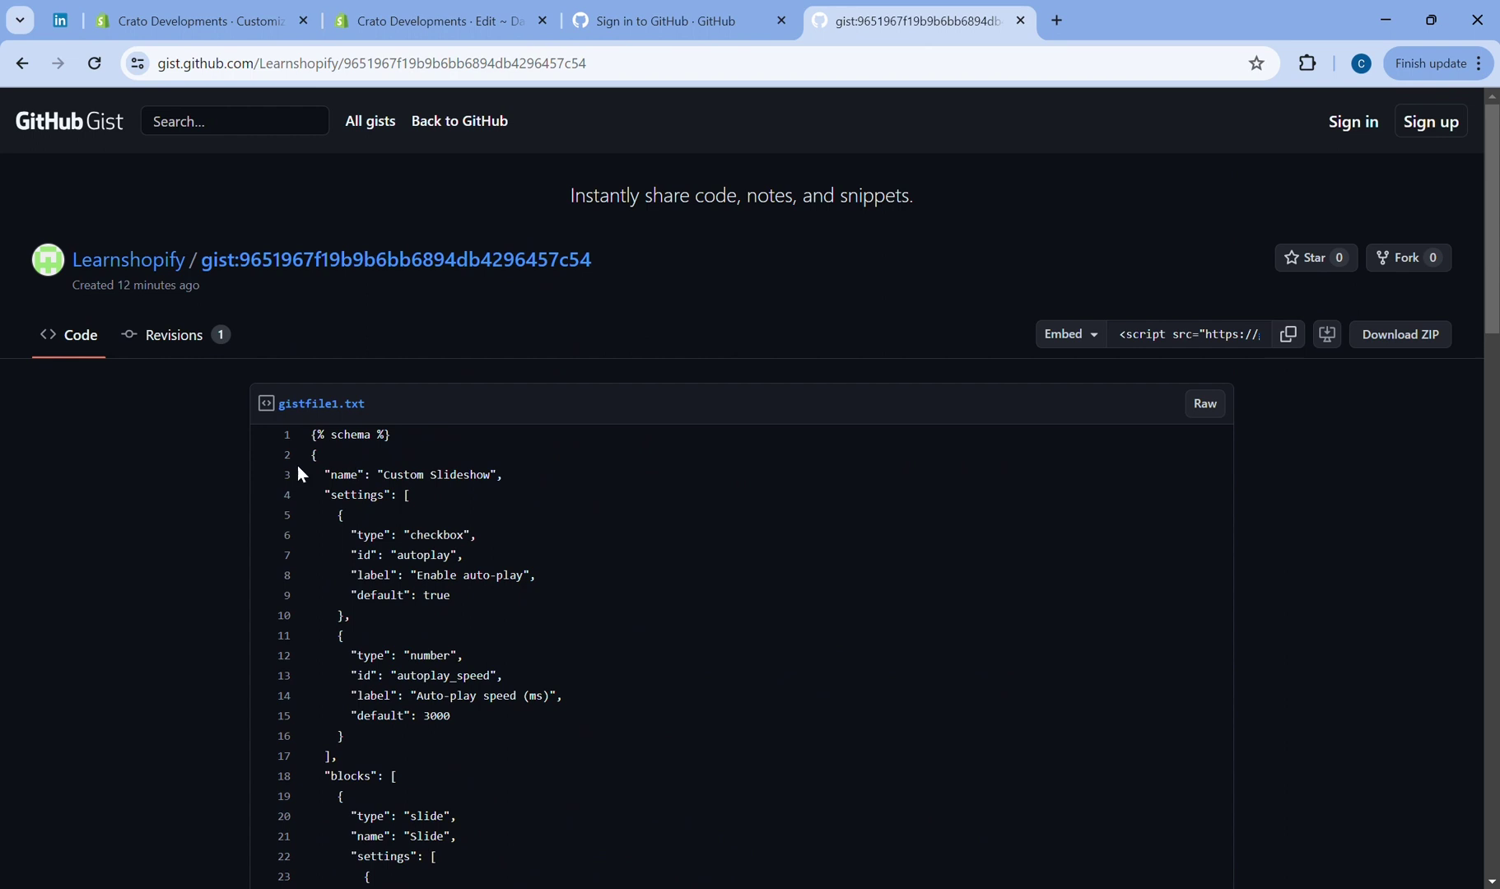
mouse_move(309, 431)
mouse_down()
mouse_move(555, 590)
mouse_move(556, 655)
mouse_up()
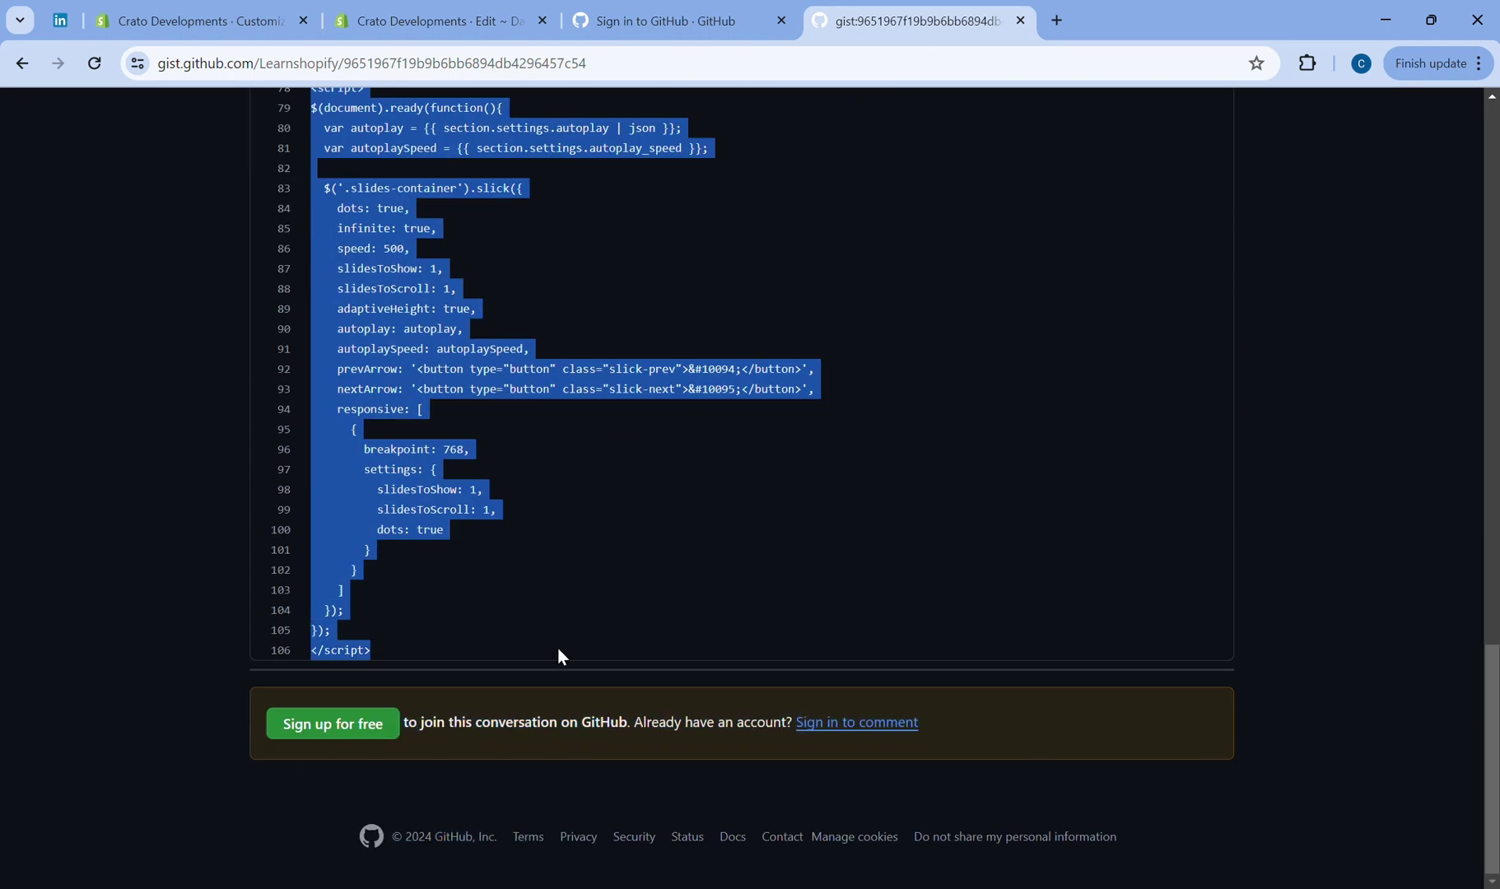
Open Edit code for the Dawn theme and expand the Sections folder.
click(434, 20)
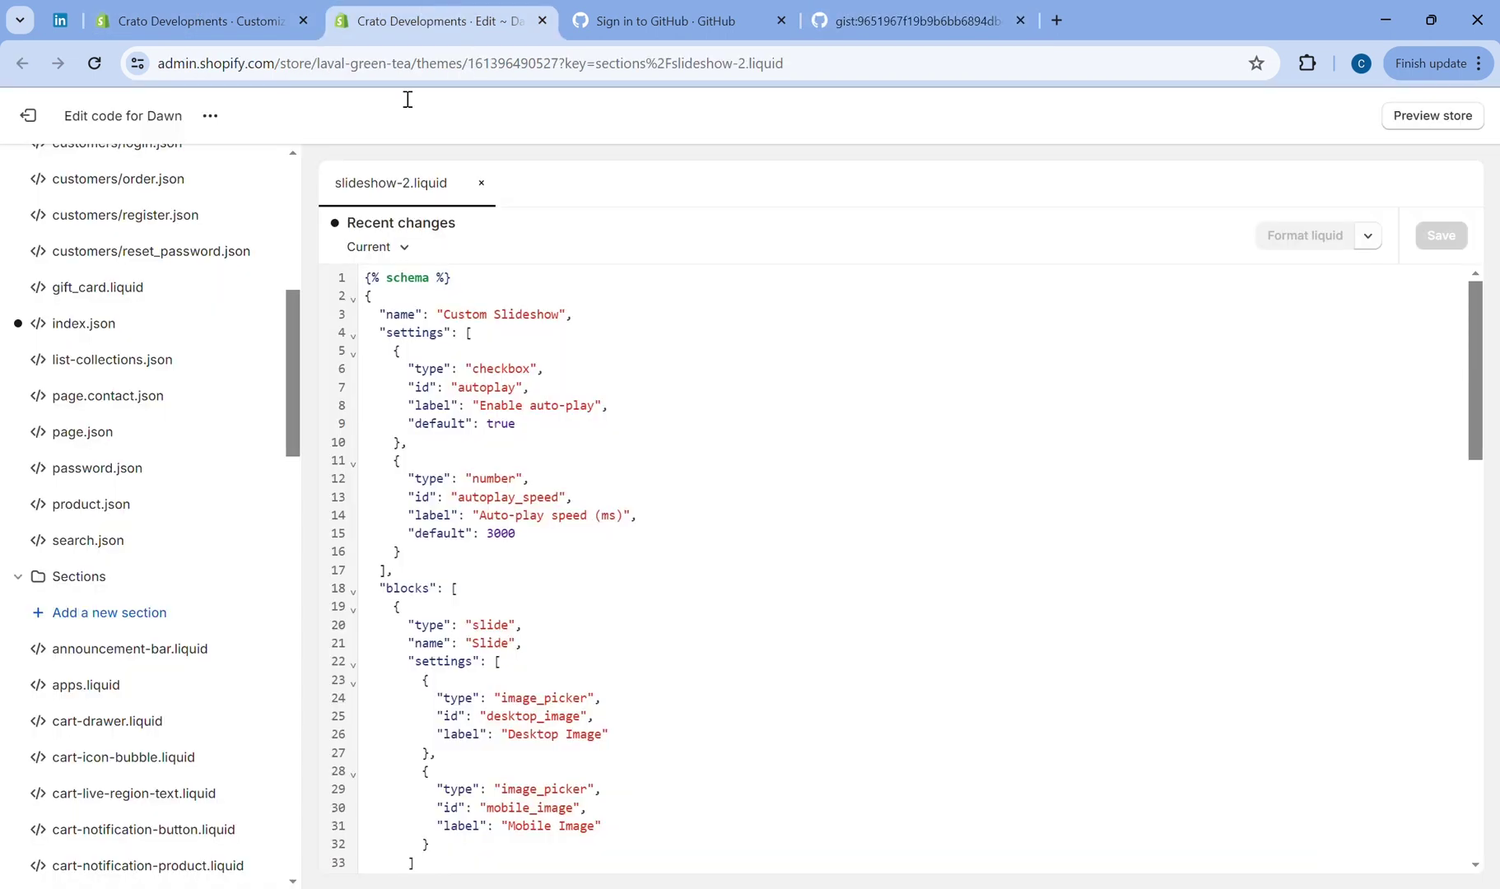
click(241, 21)
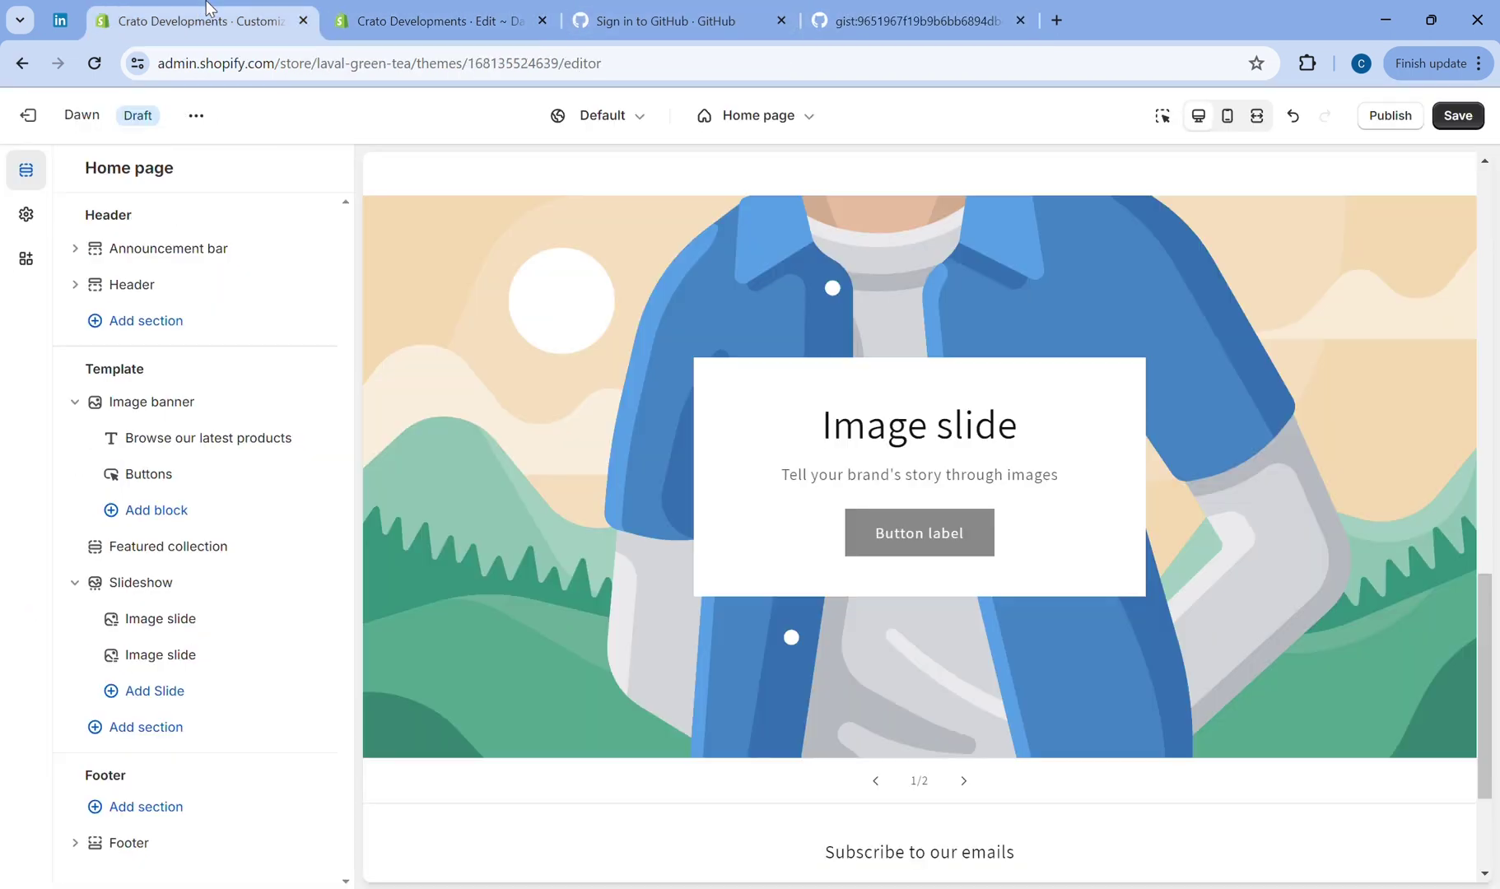
click(196, 116)
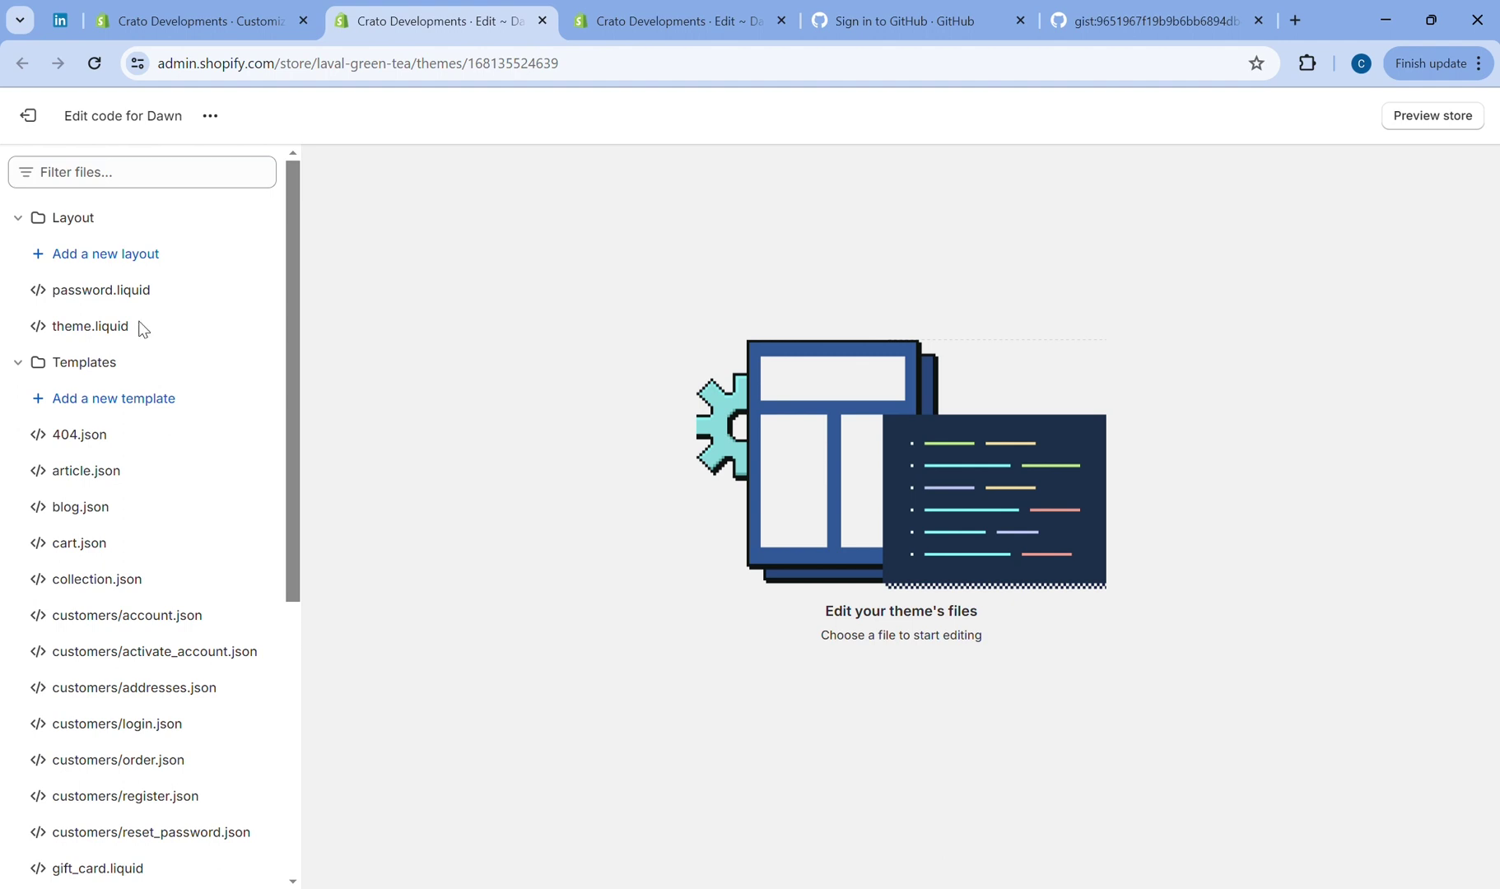
scroll(208, 570, down, 1)
scroll(212, 581, down, 3)
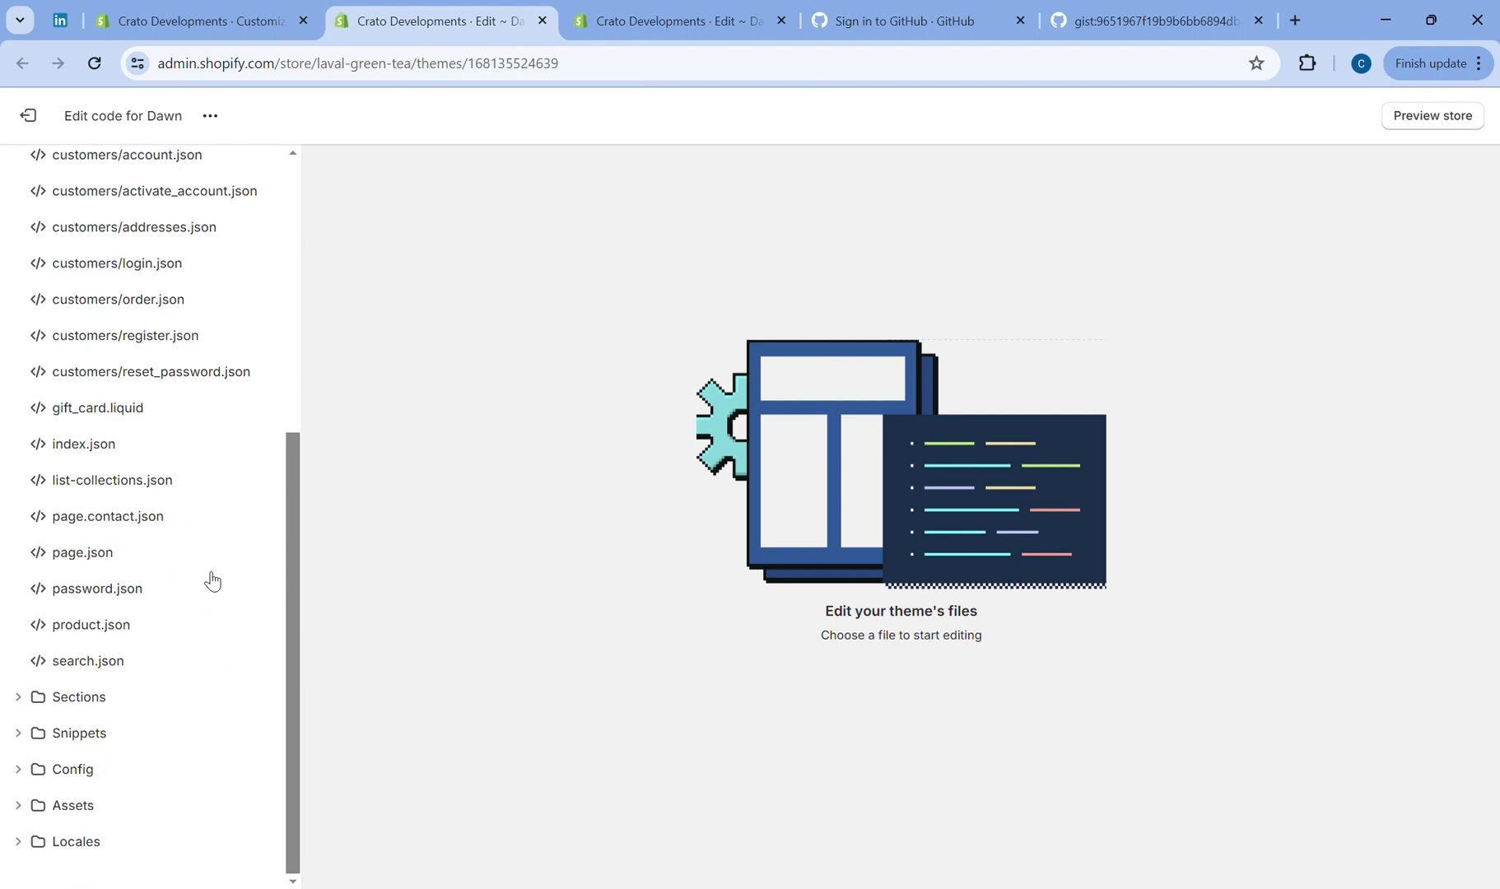
scroll(213, 581, up, 1)
scroll(213, 581, up, 3)
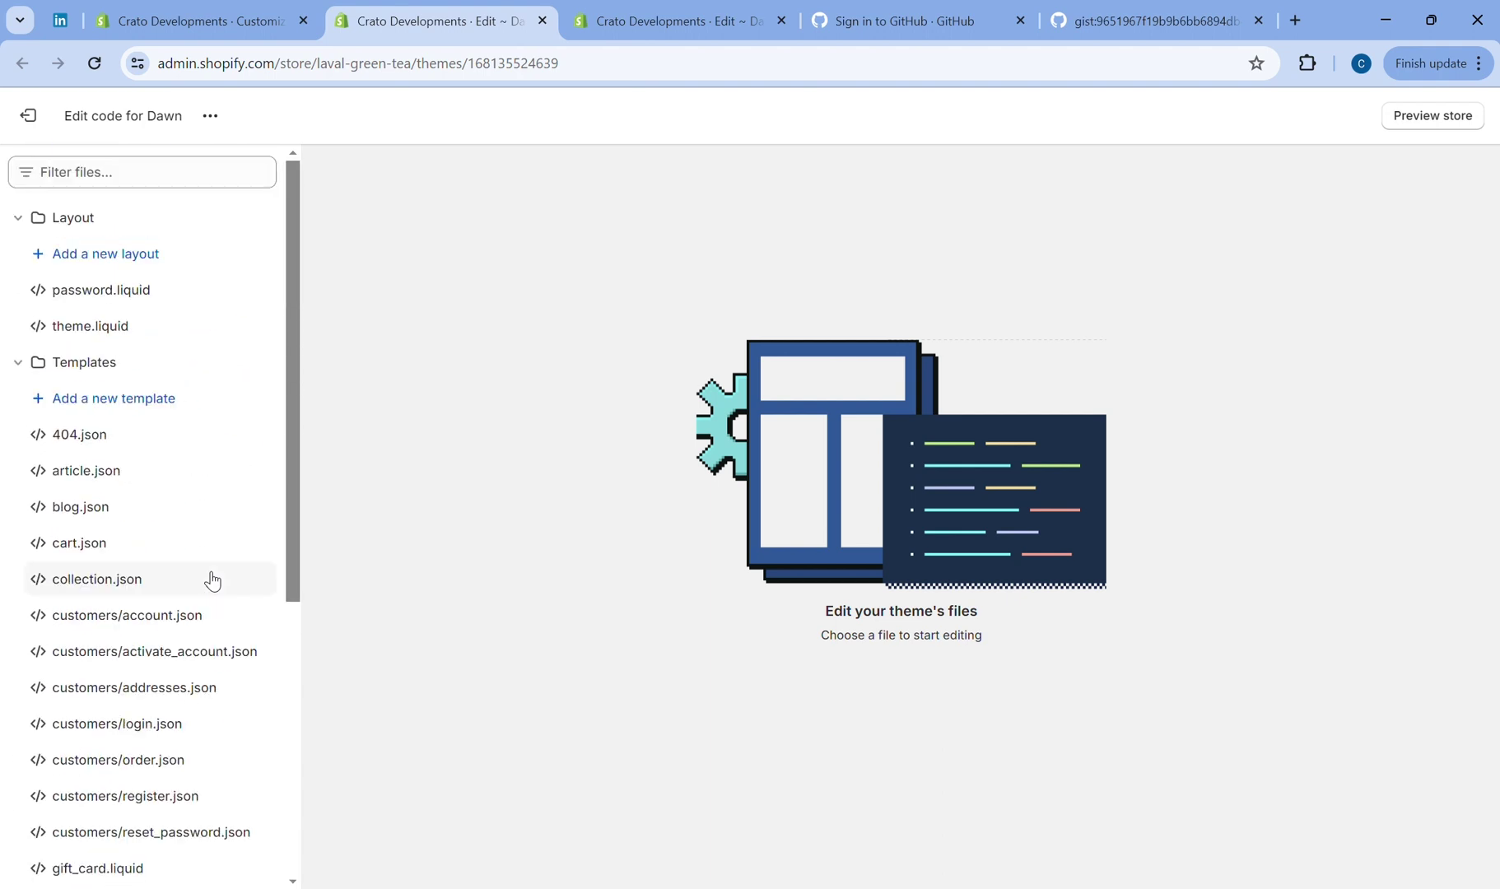
scroll(152, 476, down, 4)
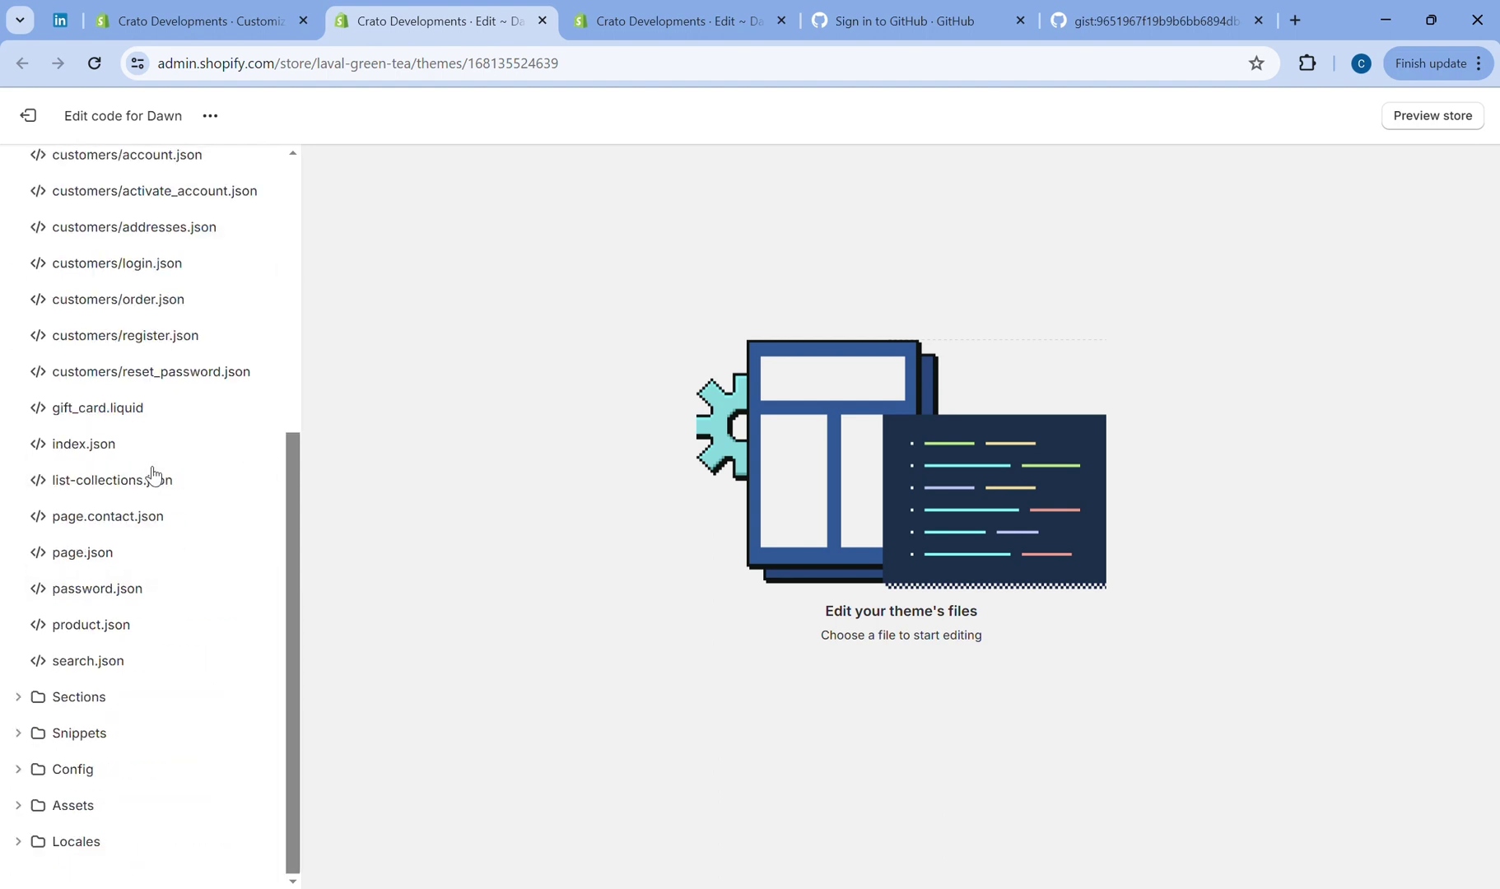
click(28, 697)
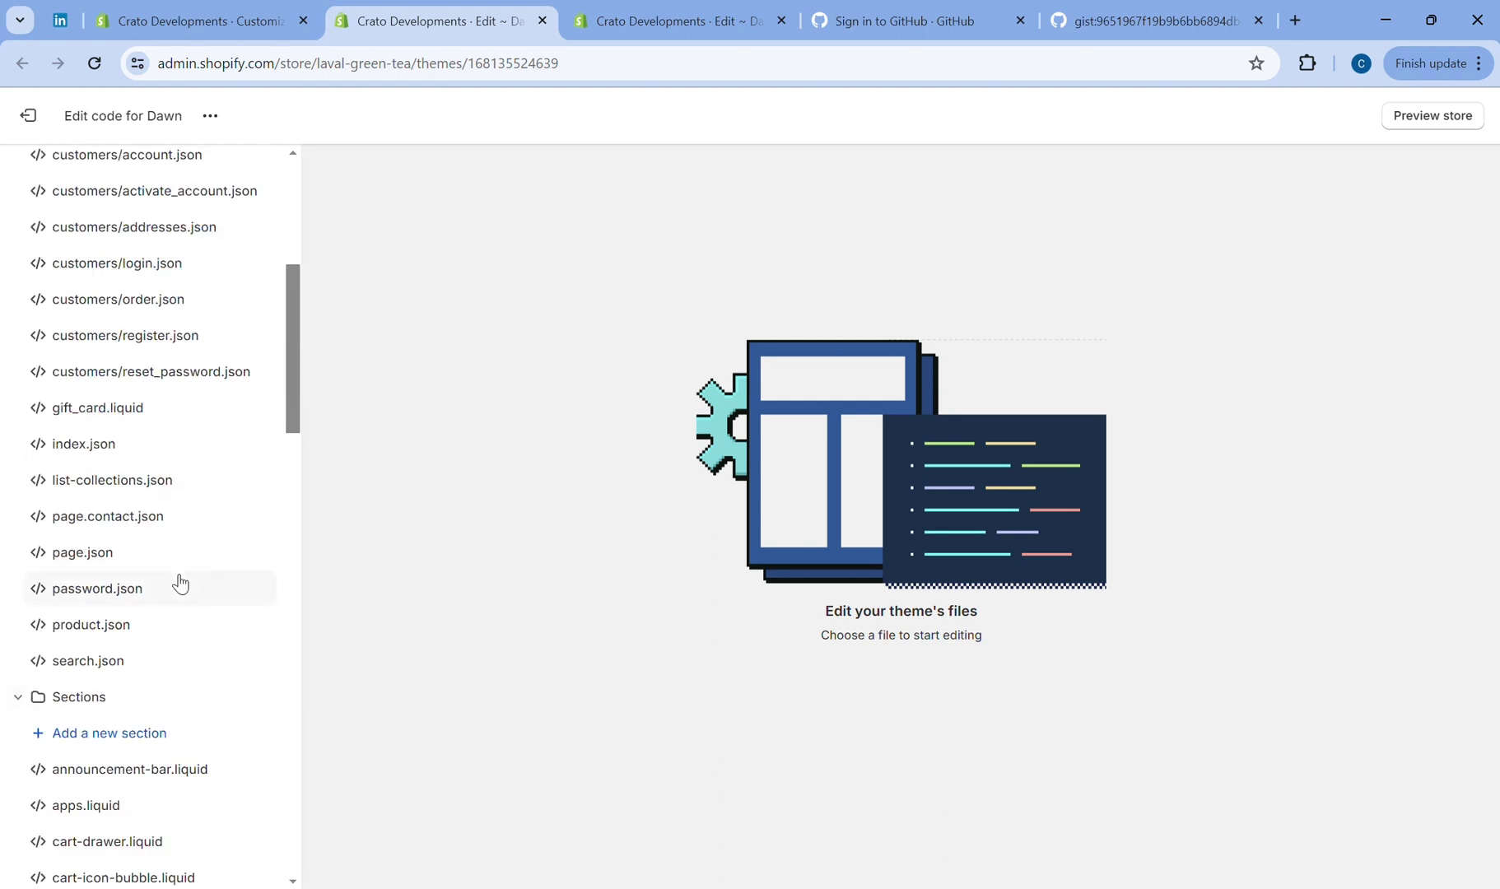
scroll(148, 469, down, 3)
Add a new Liquid section file named Slideshow-2.
click(132, 364)
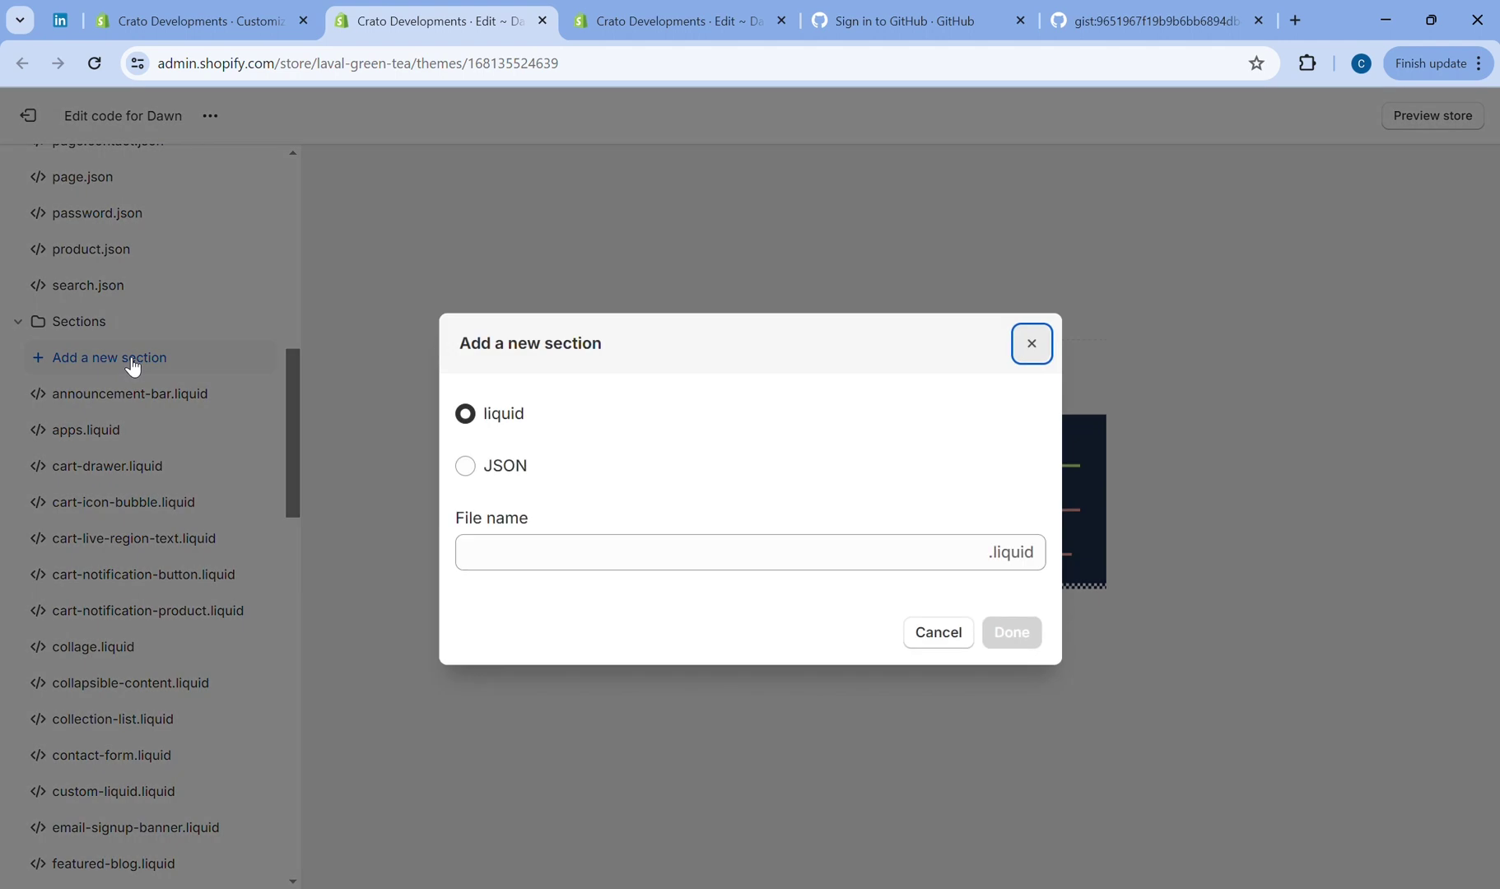
click(631, 565)
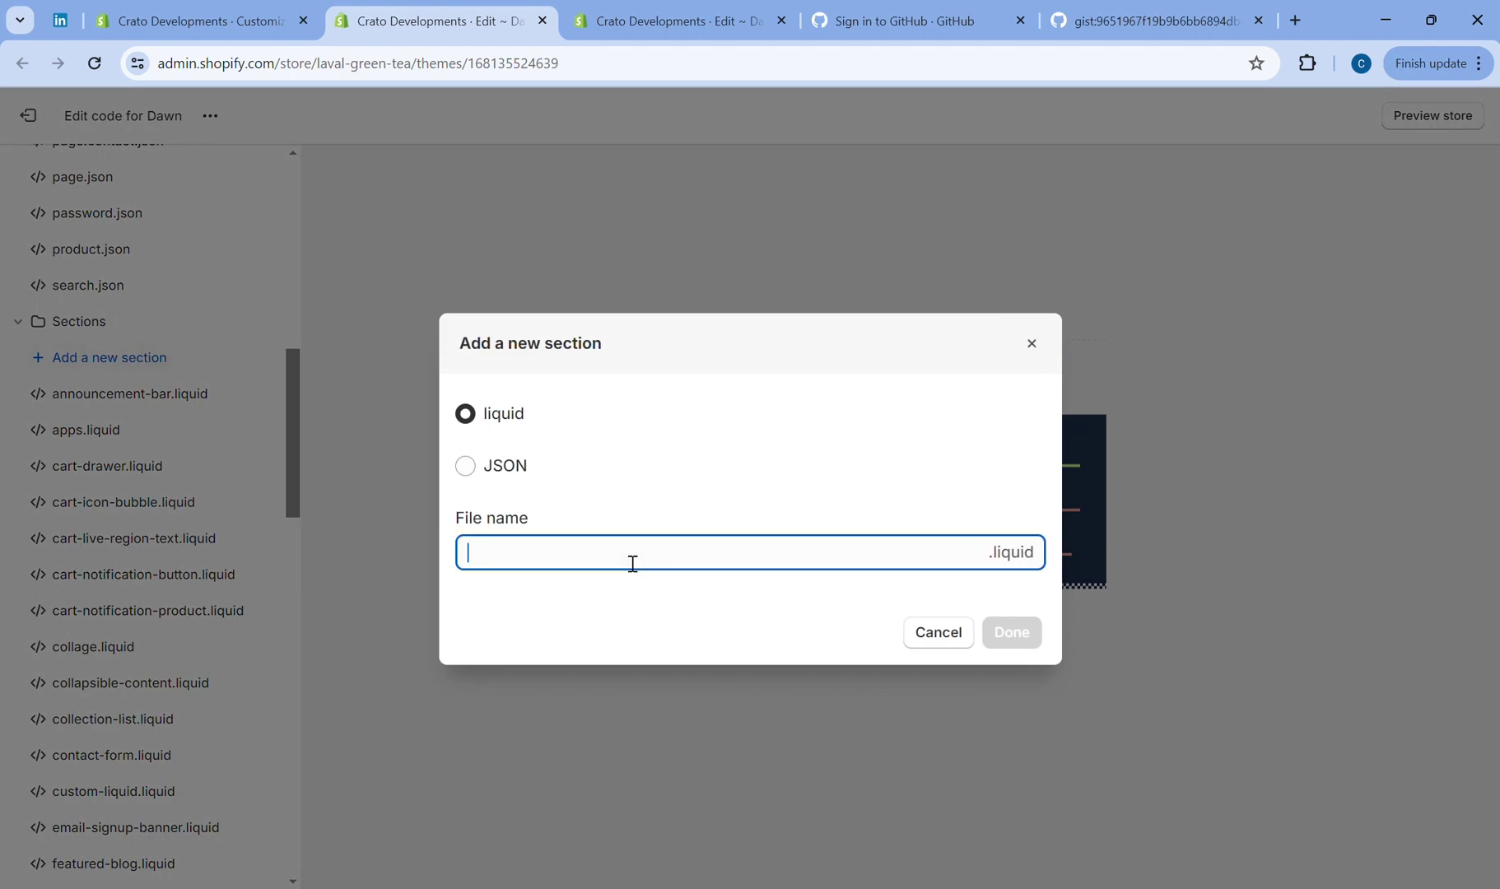
text(Slid)
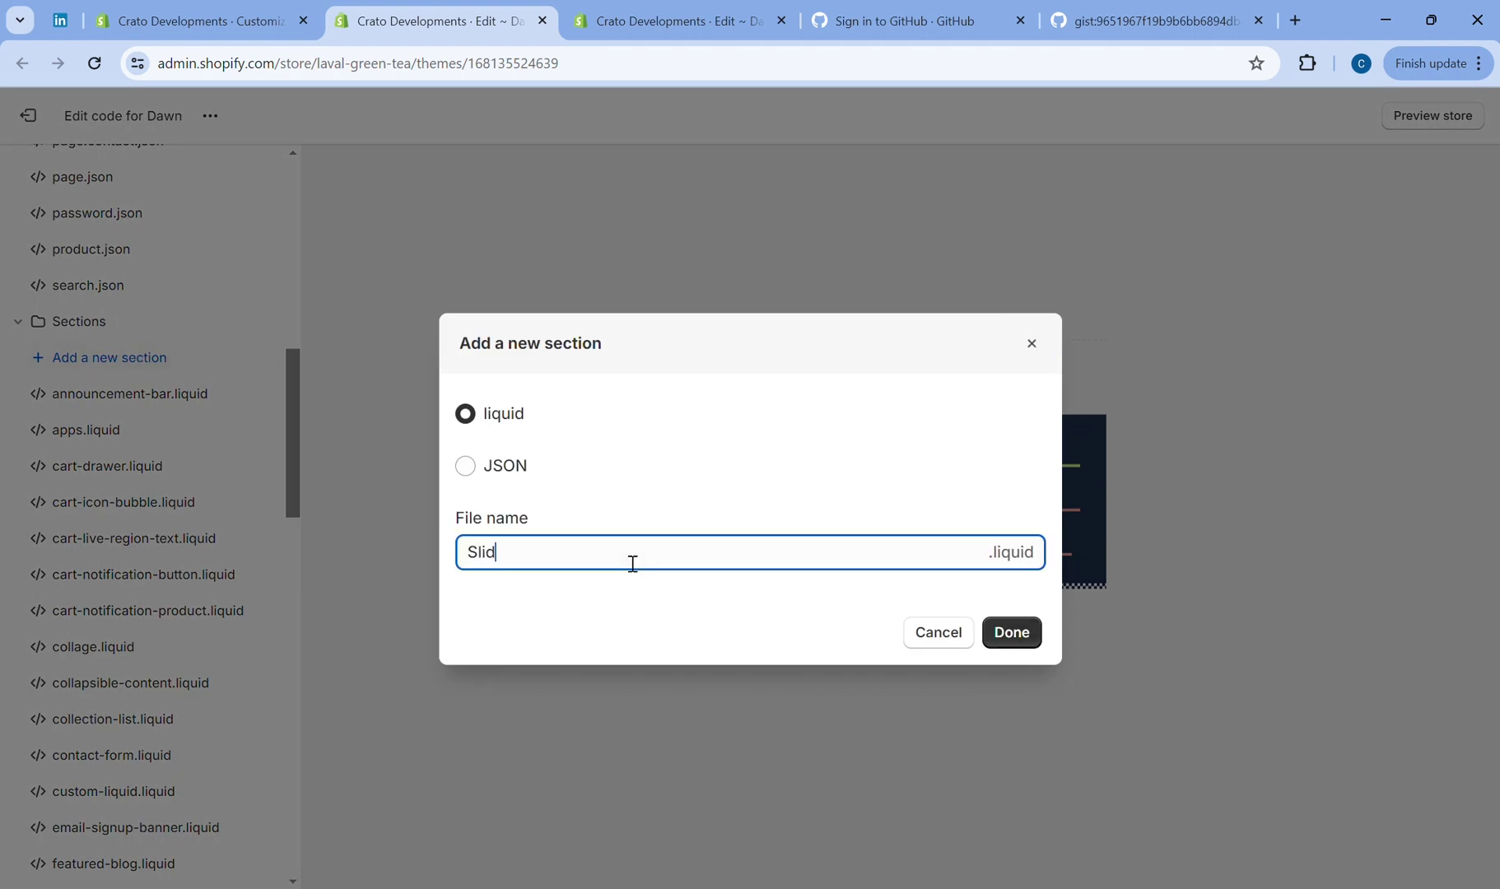
text(eshow-)
text(2)
click(1011, 634)
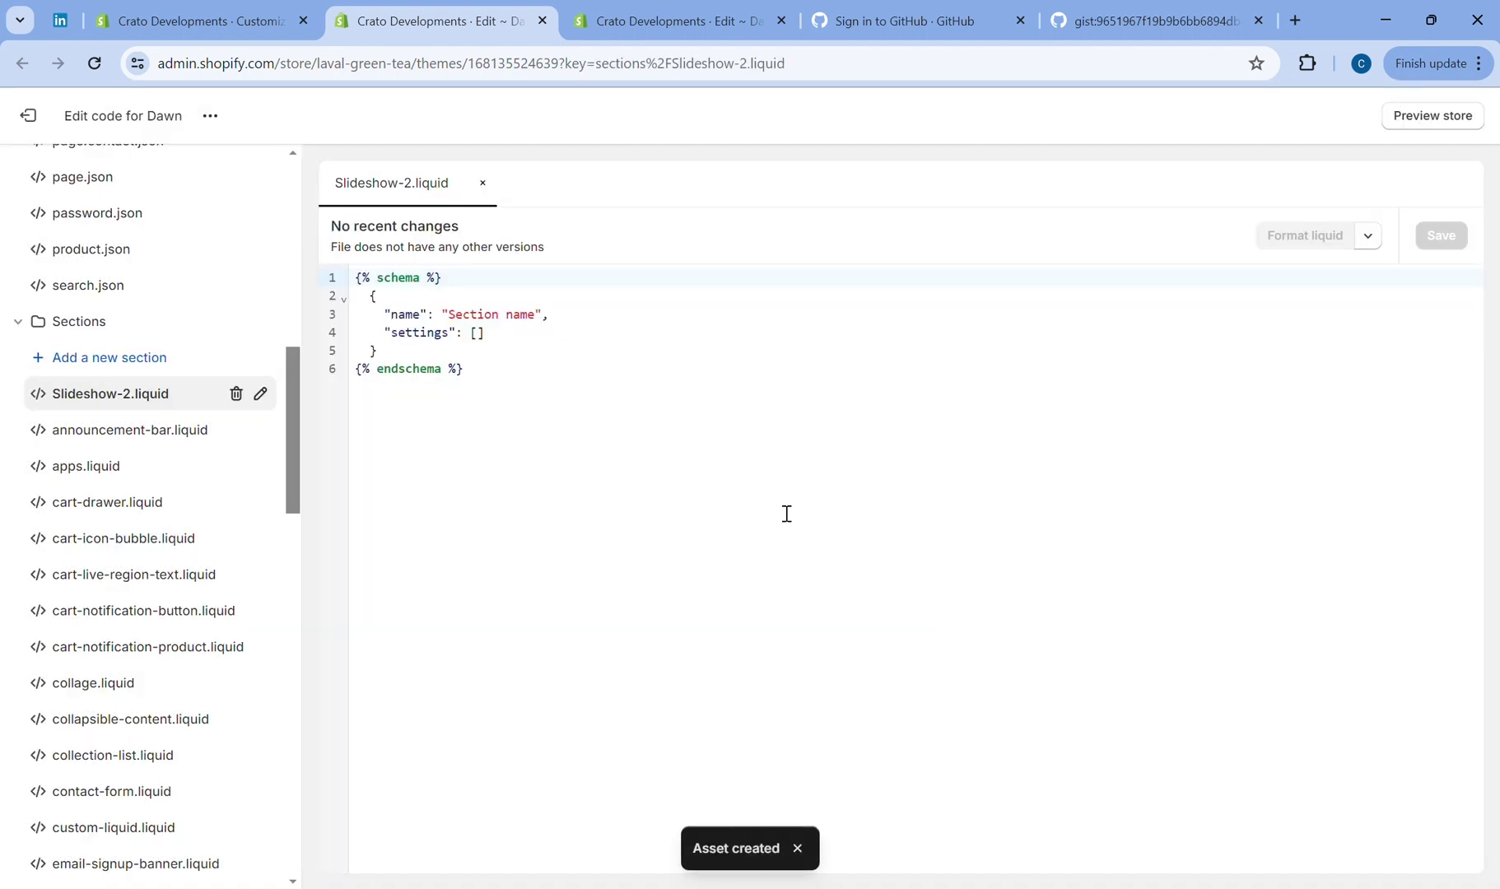
Replace Slideshow-2.liquid's placeholder with the copied slideshow code and save it.
click(556, 380)
key(ctrl+a)
key(ctrl+v)
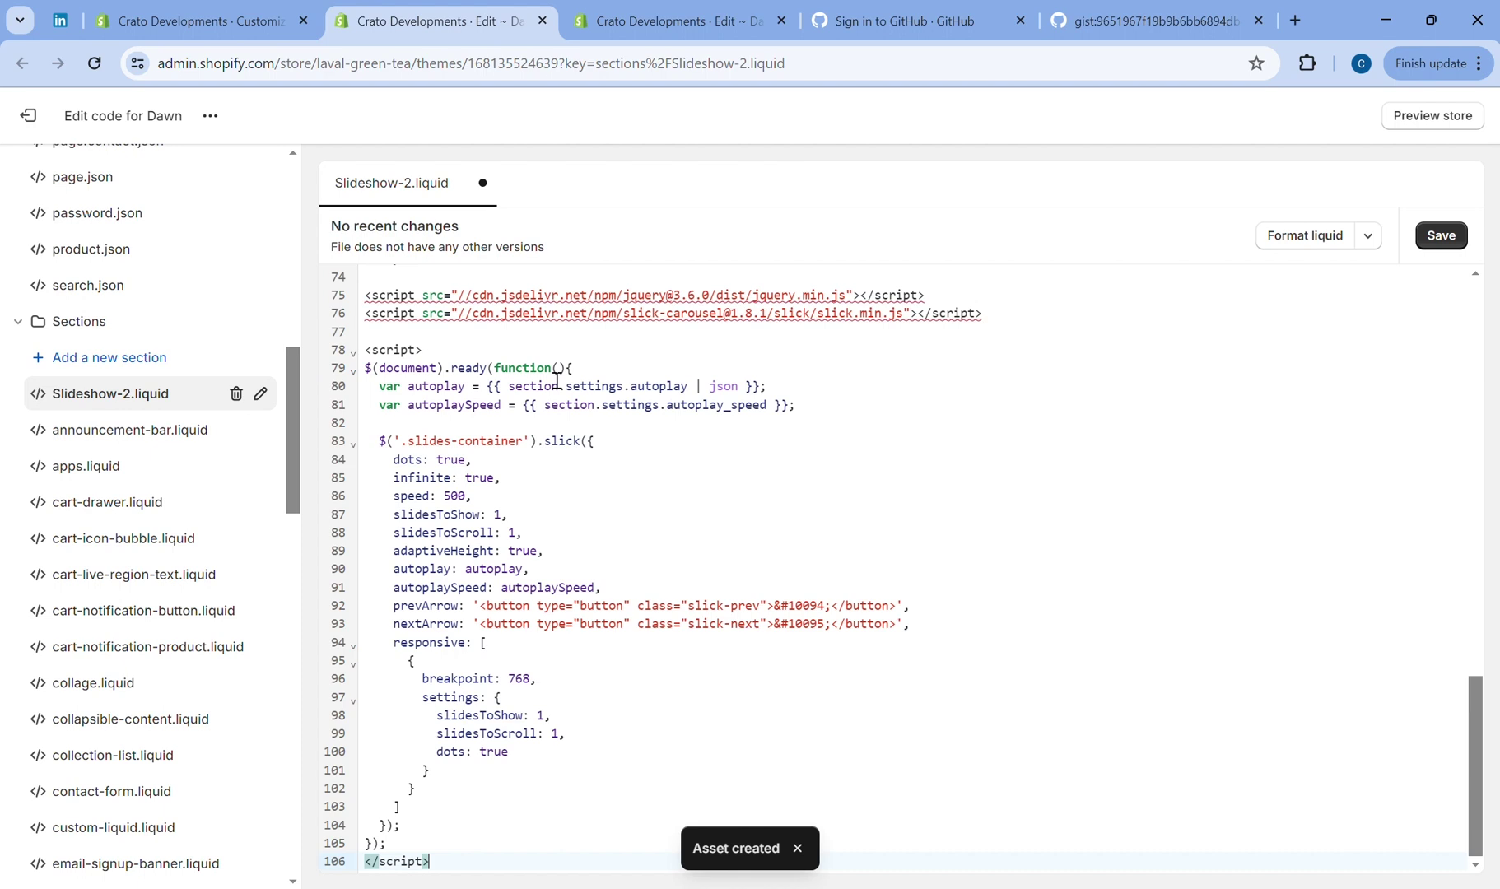
scroll(747, 379, up, 15)
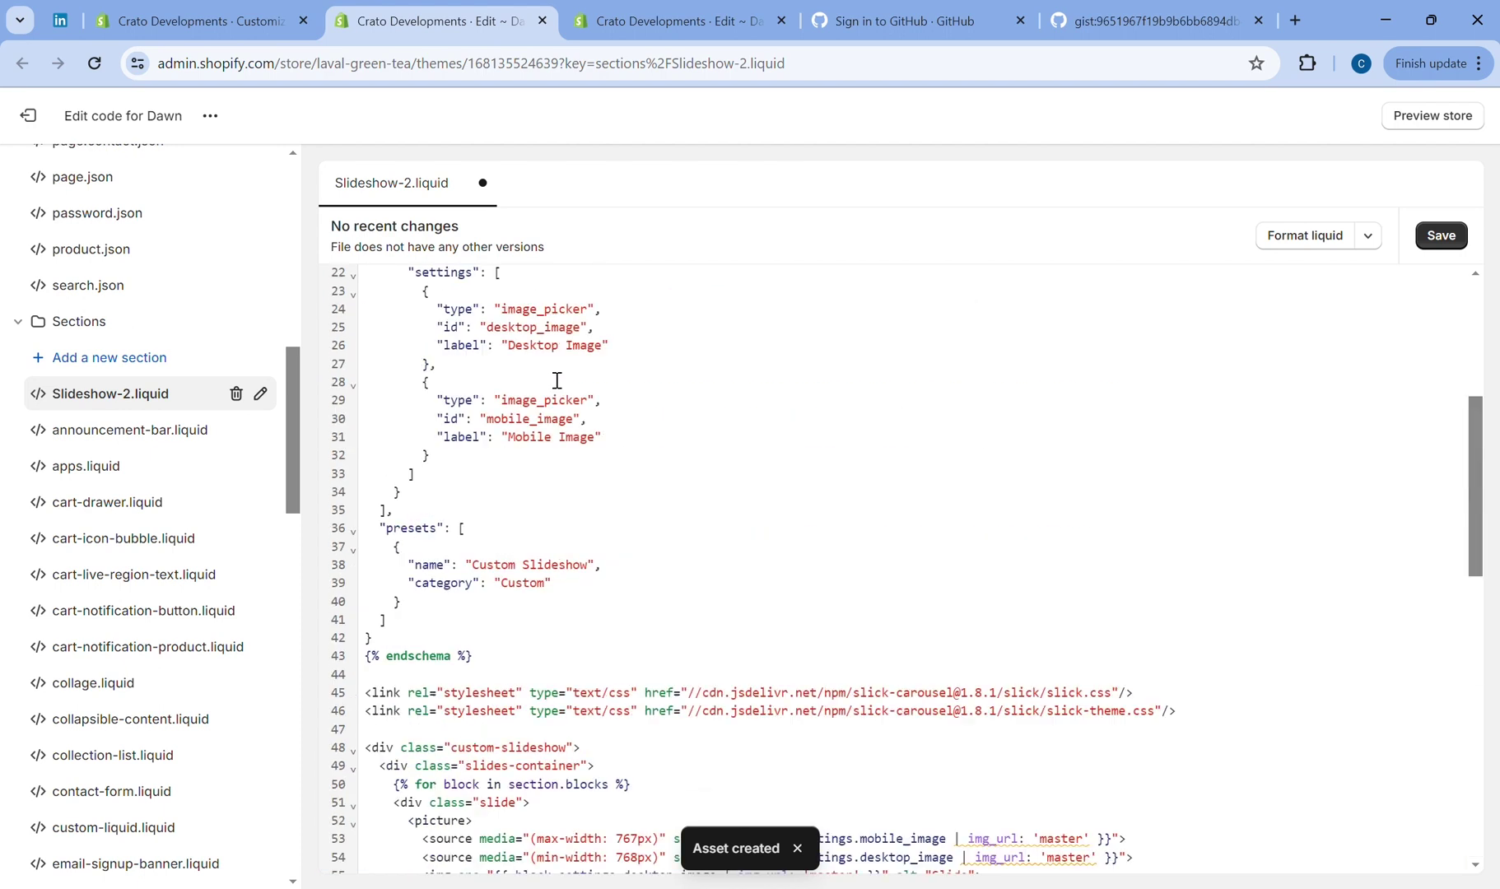
click(1445, 238)
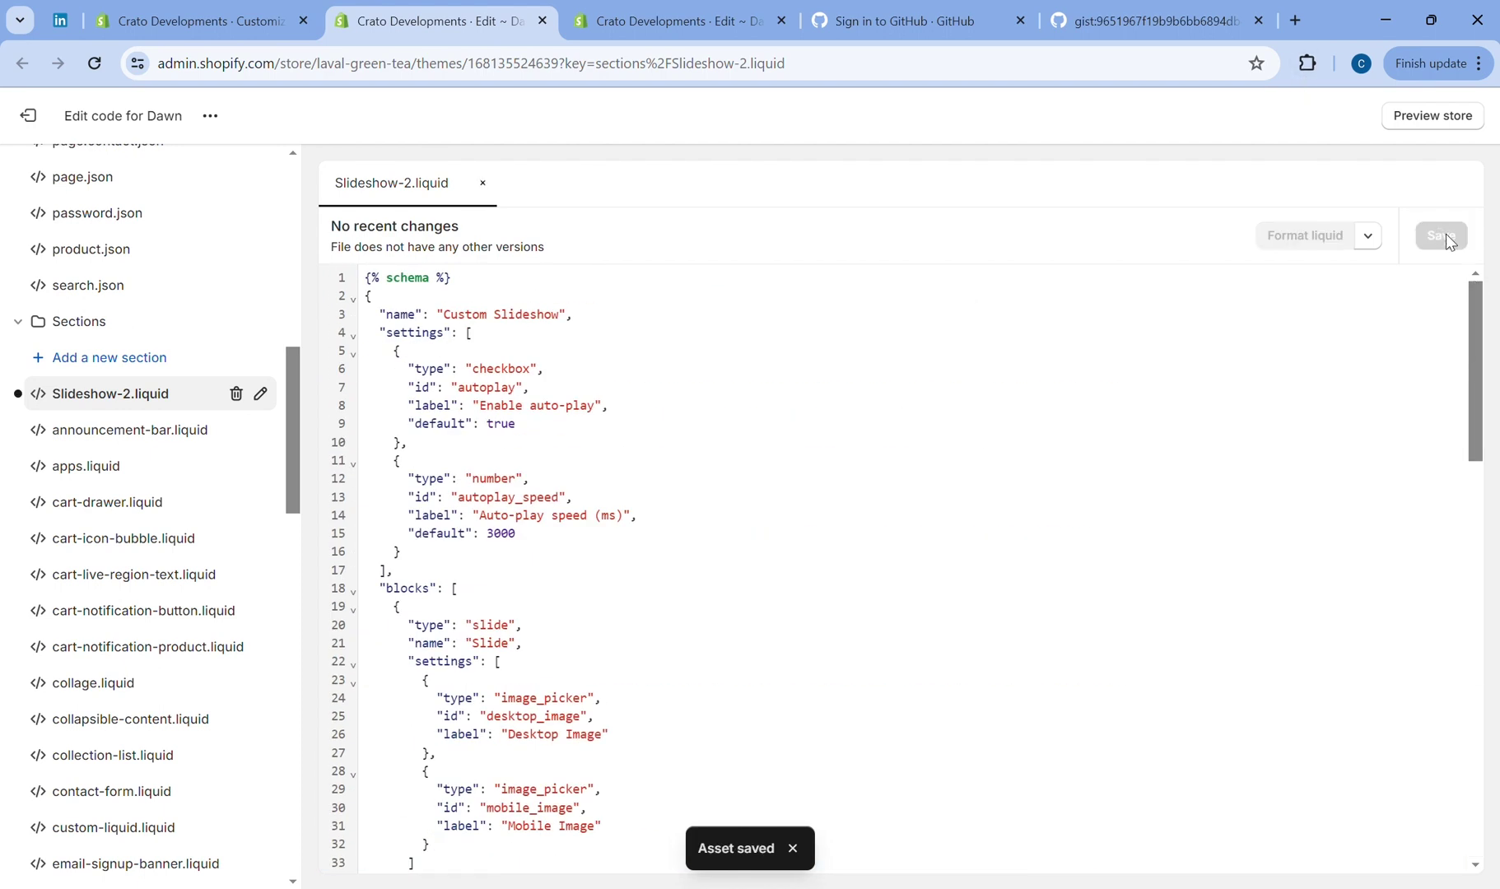
click(229, 11)
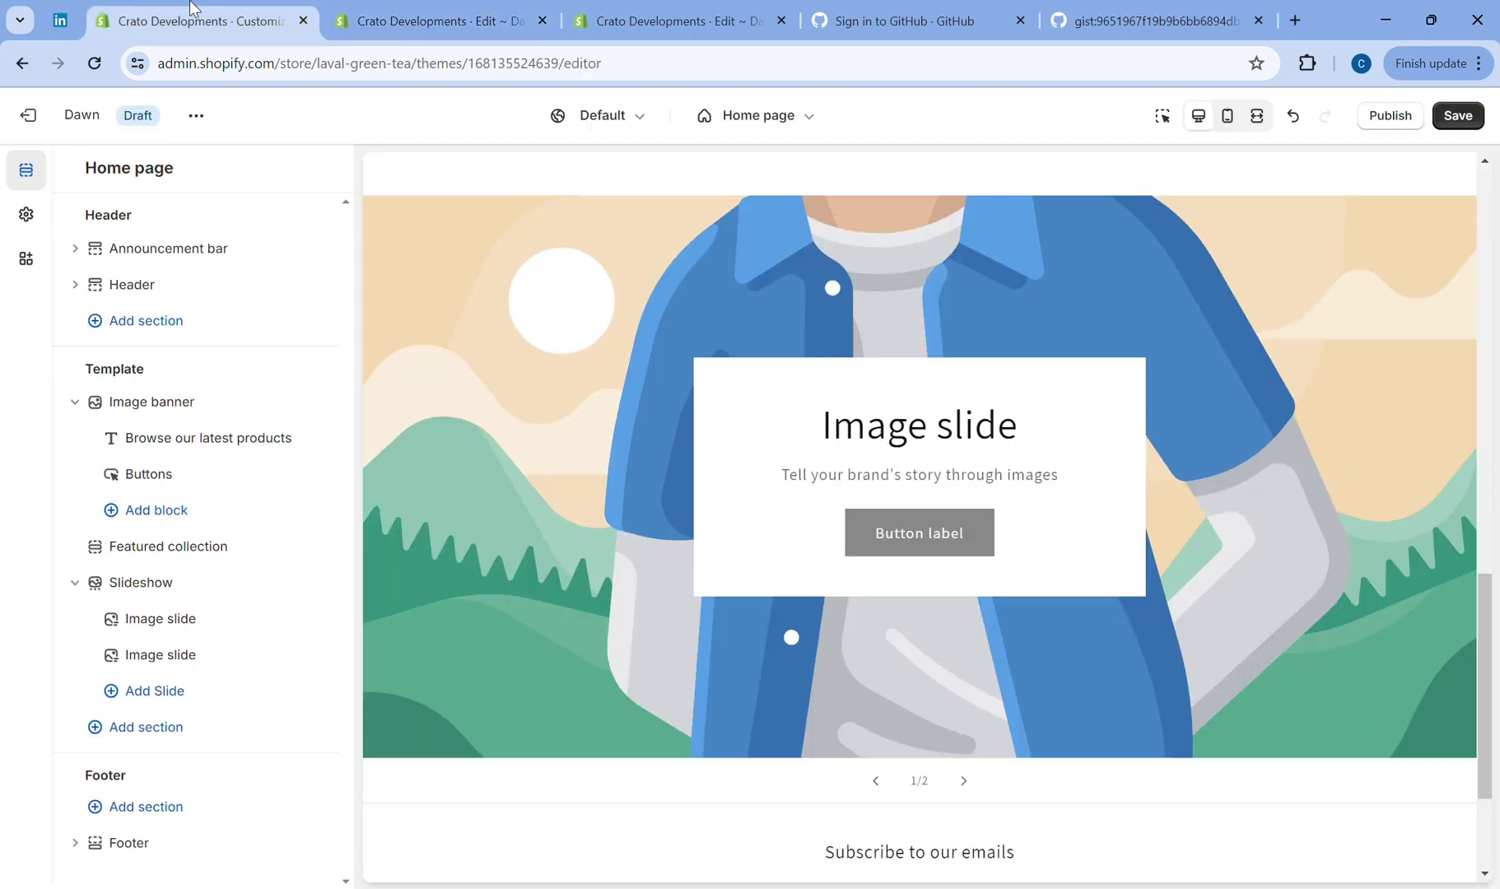
Reload the customizer and check the 'Custom Slideshow' preset name in Slideshow-2.liquid.
click(95, 63)
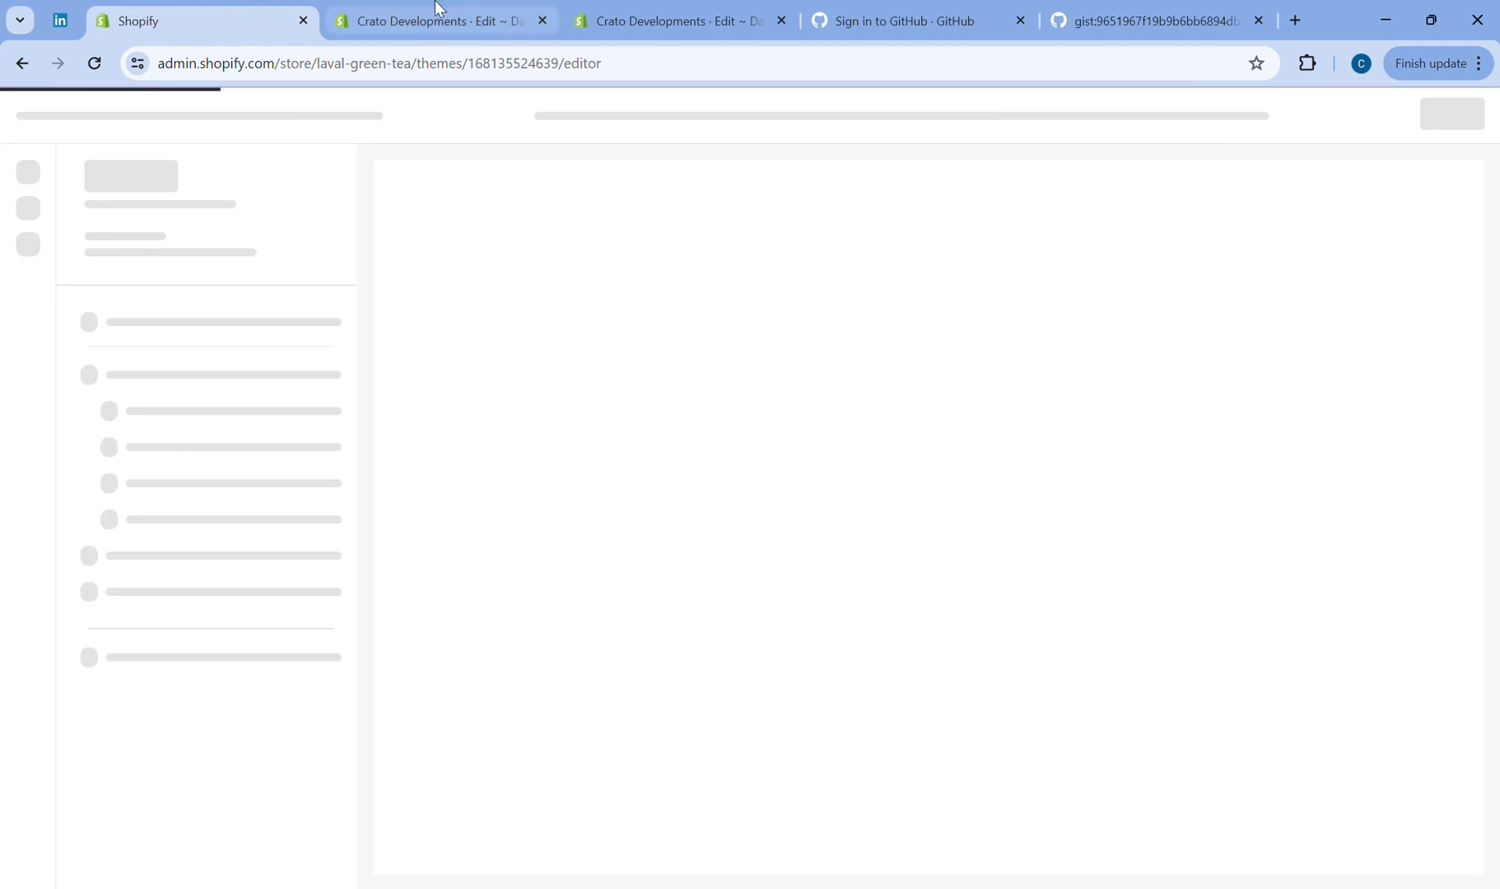
click(435, 14)
scroll(809, 669, down, 8)
scroll(809, 669, down, 3)
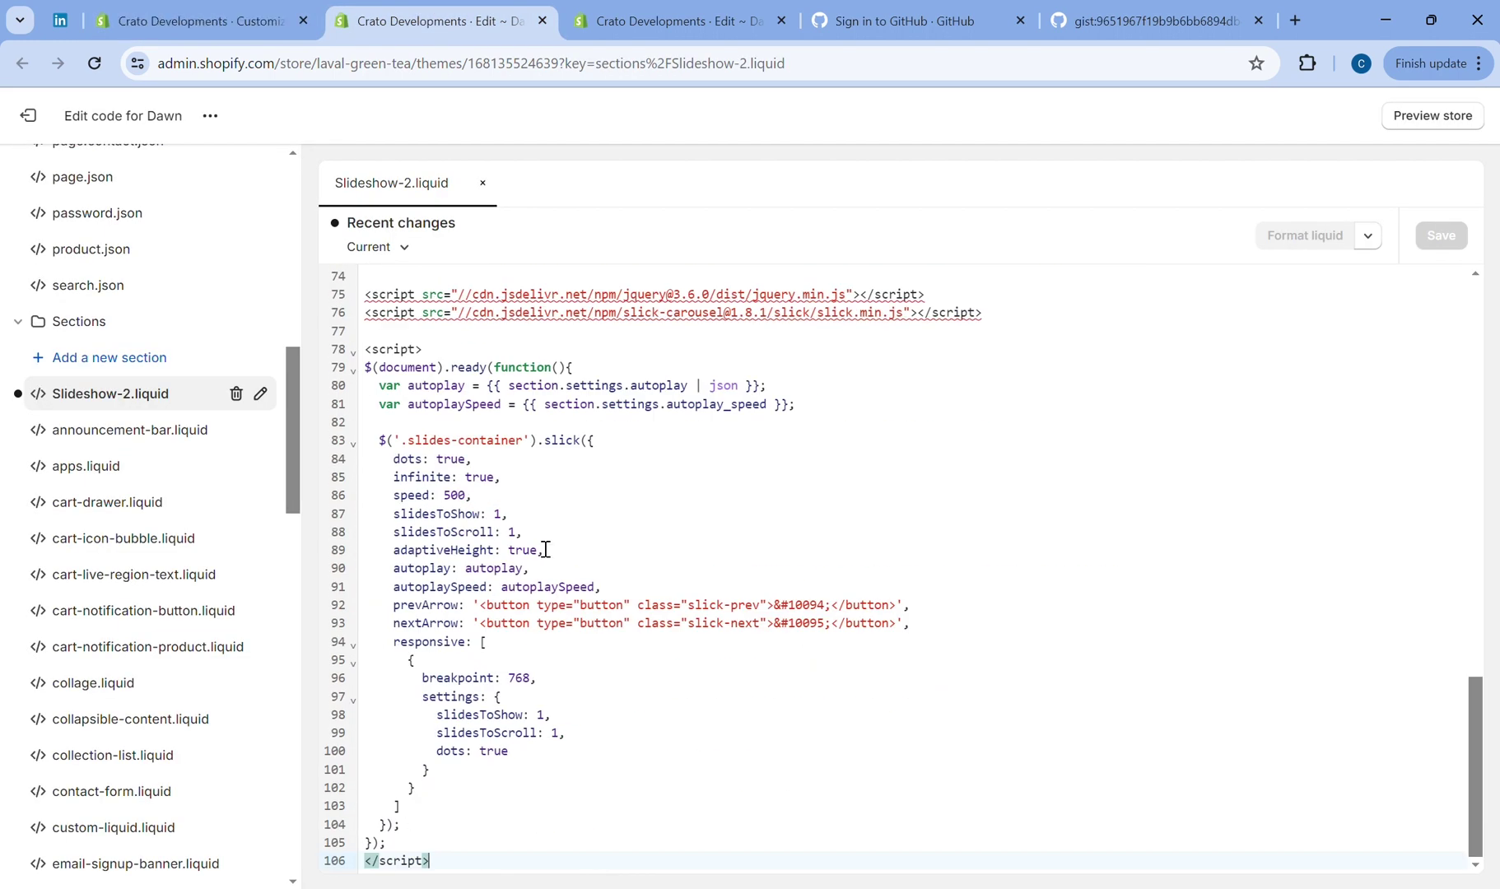
scroll(546, 550, up, 5)
scroll(545, 549, up, 7)
scroll(546, 550, down, 1)
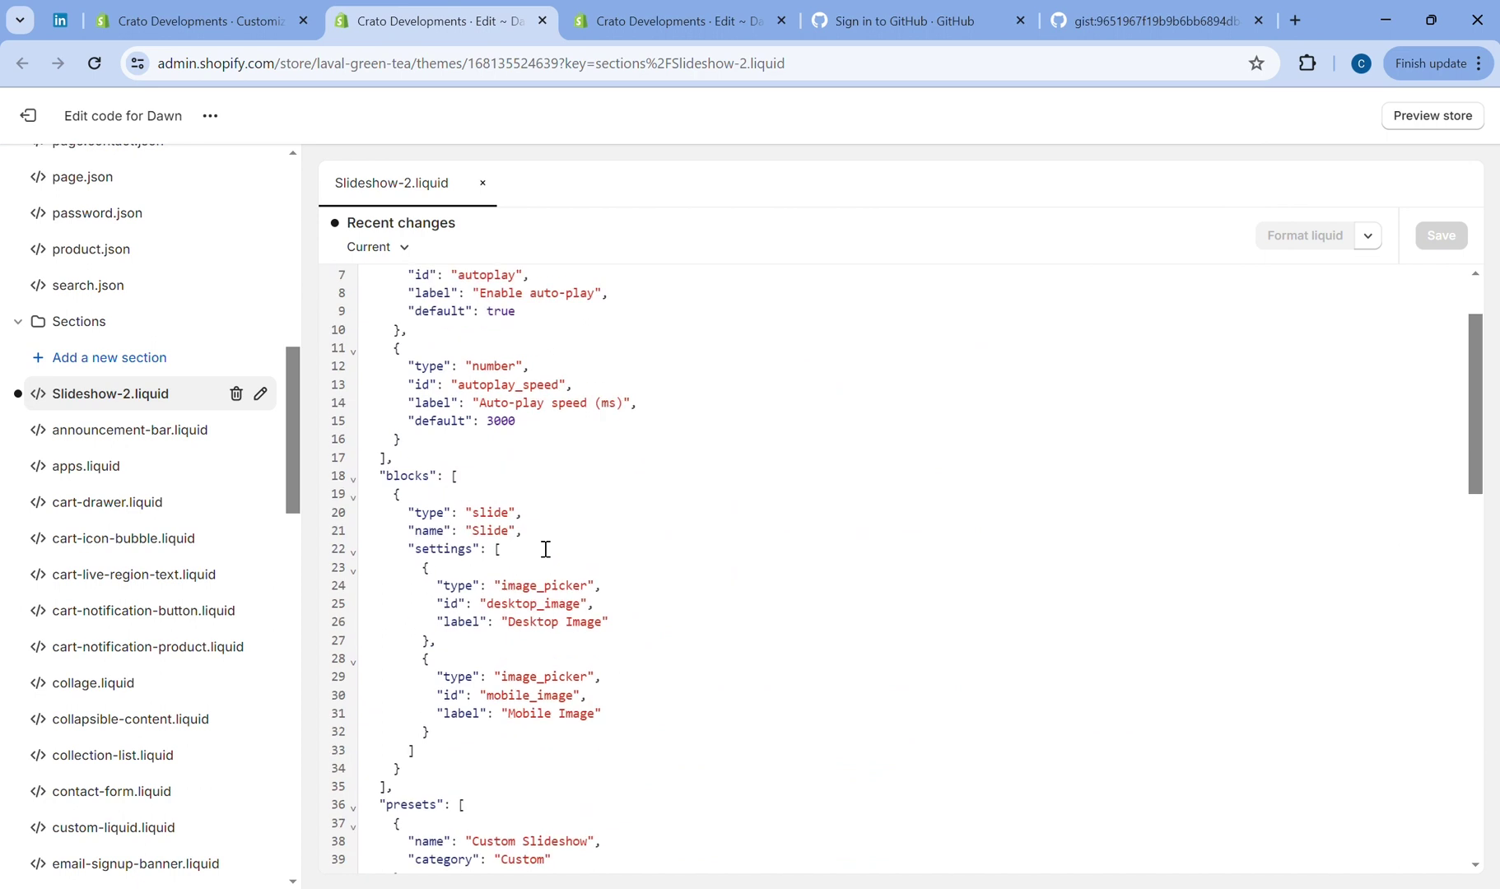
scroll(545, 549, down, 1)
drag(473, 715, 590, 717)
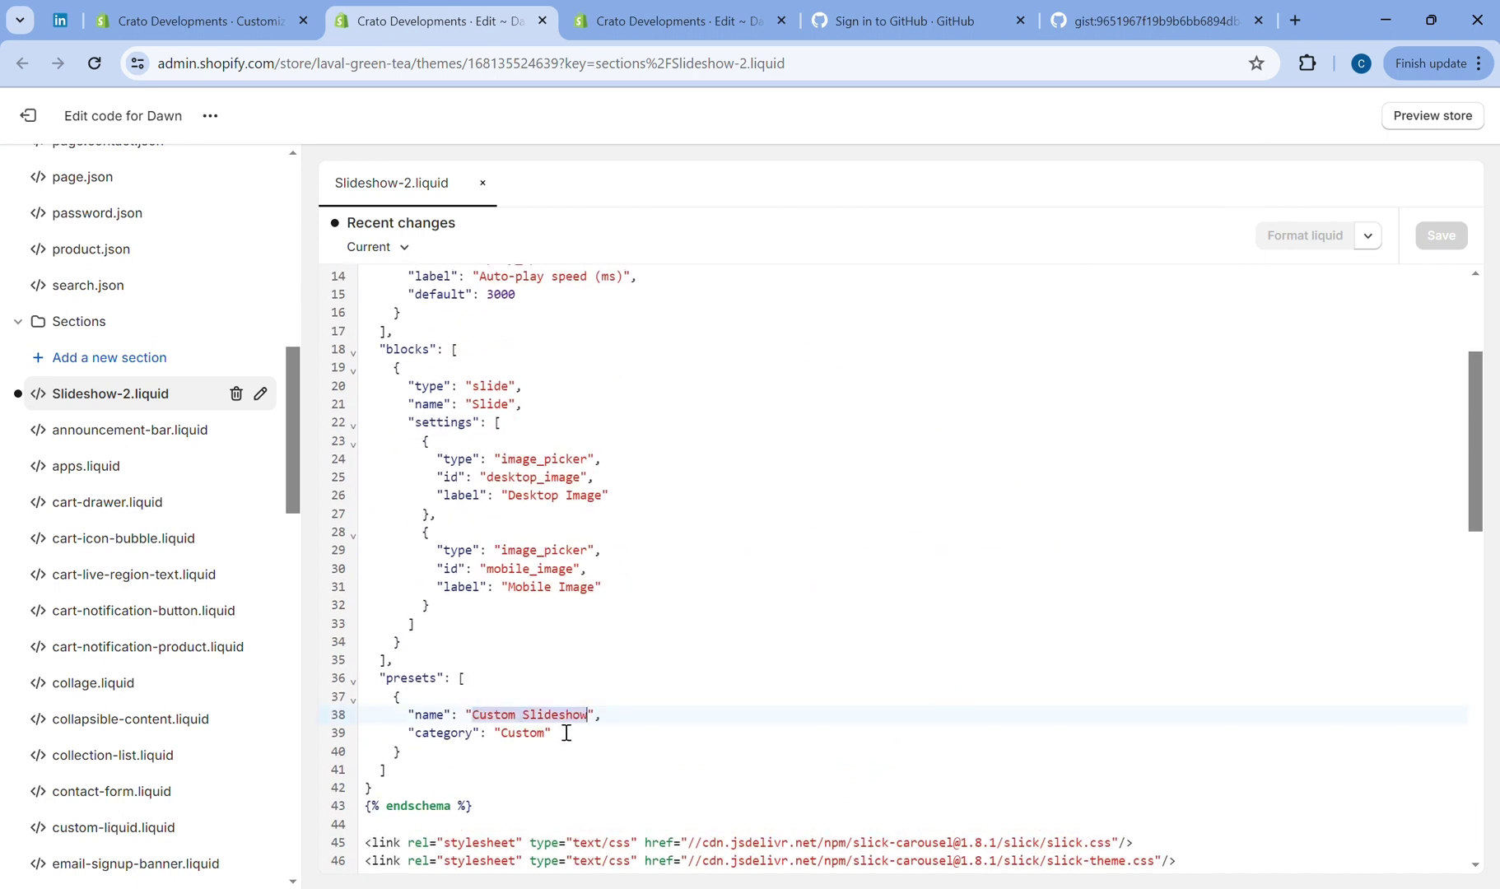
click(252, 19)
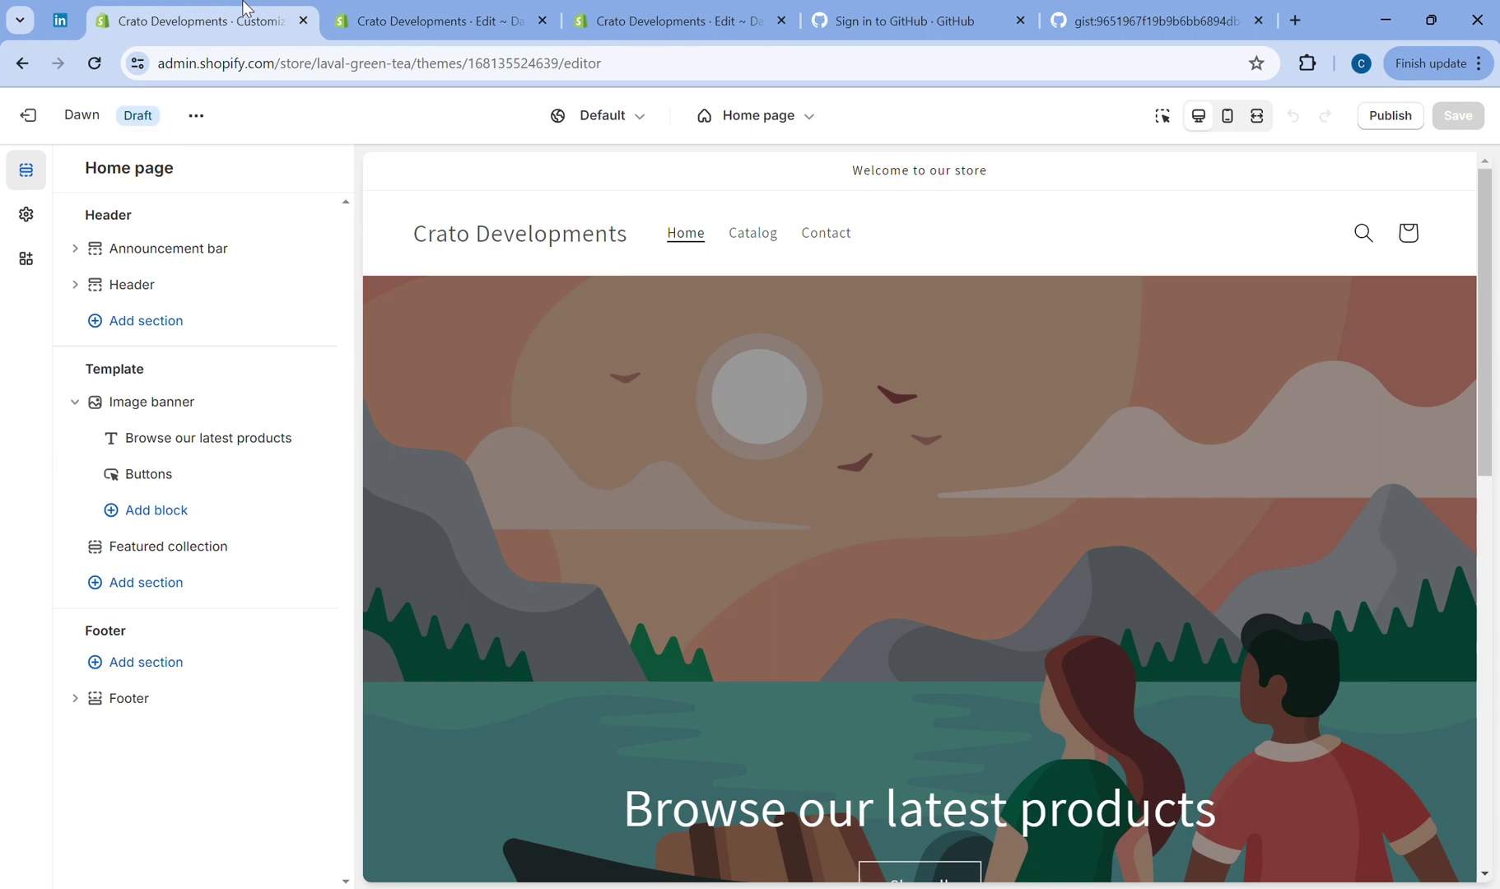
Add a Custom Slideshow section and move it above Image banner.
click(168, 583)
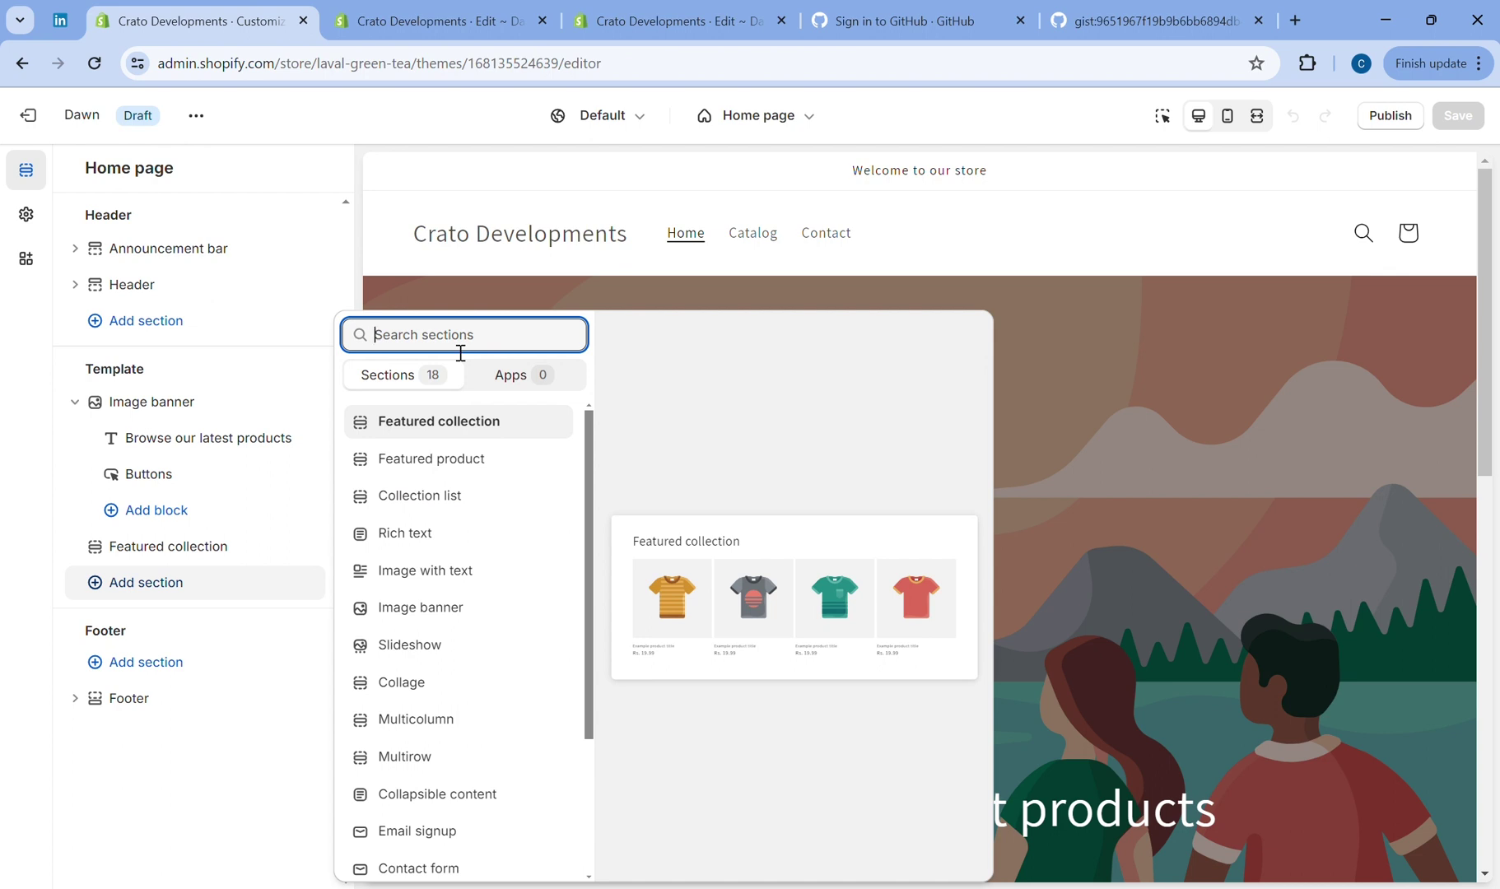
click(94, 64)
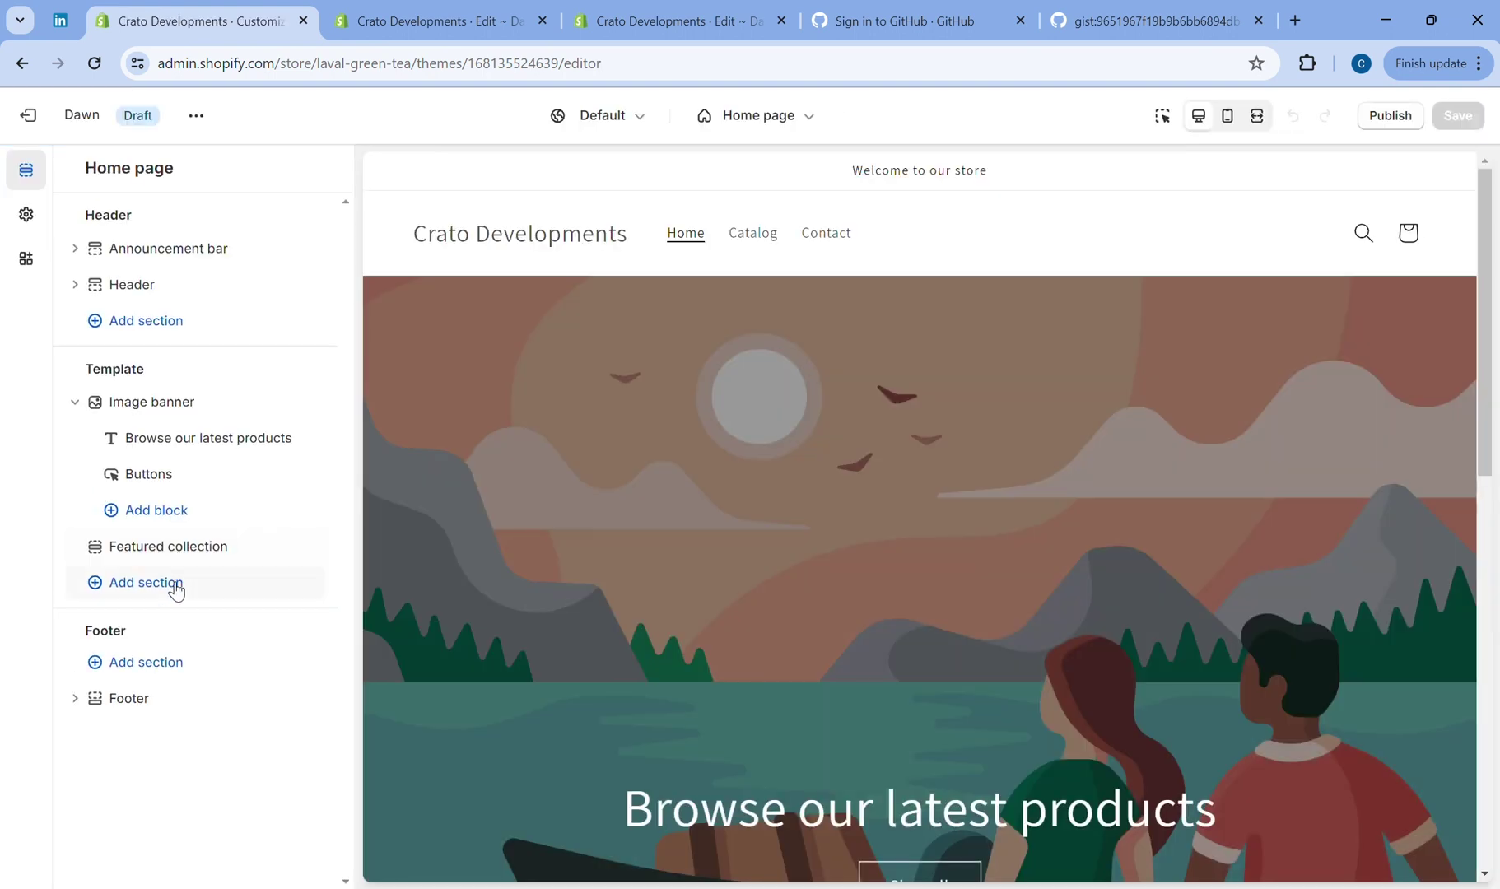
click(168, 582)
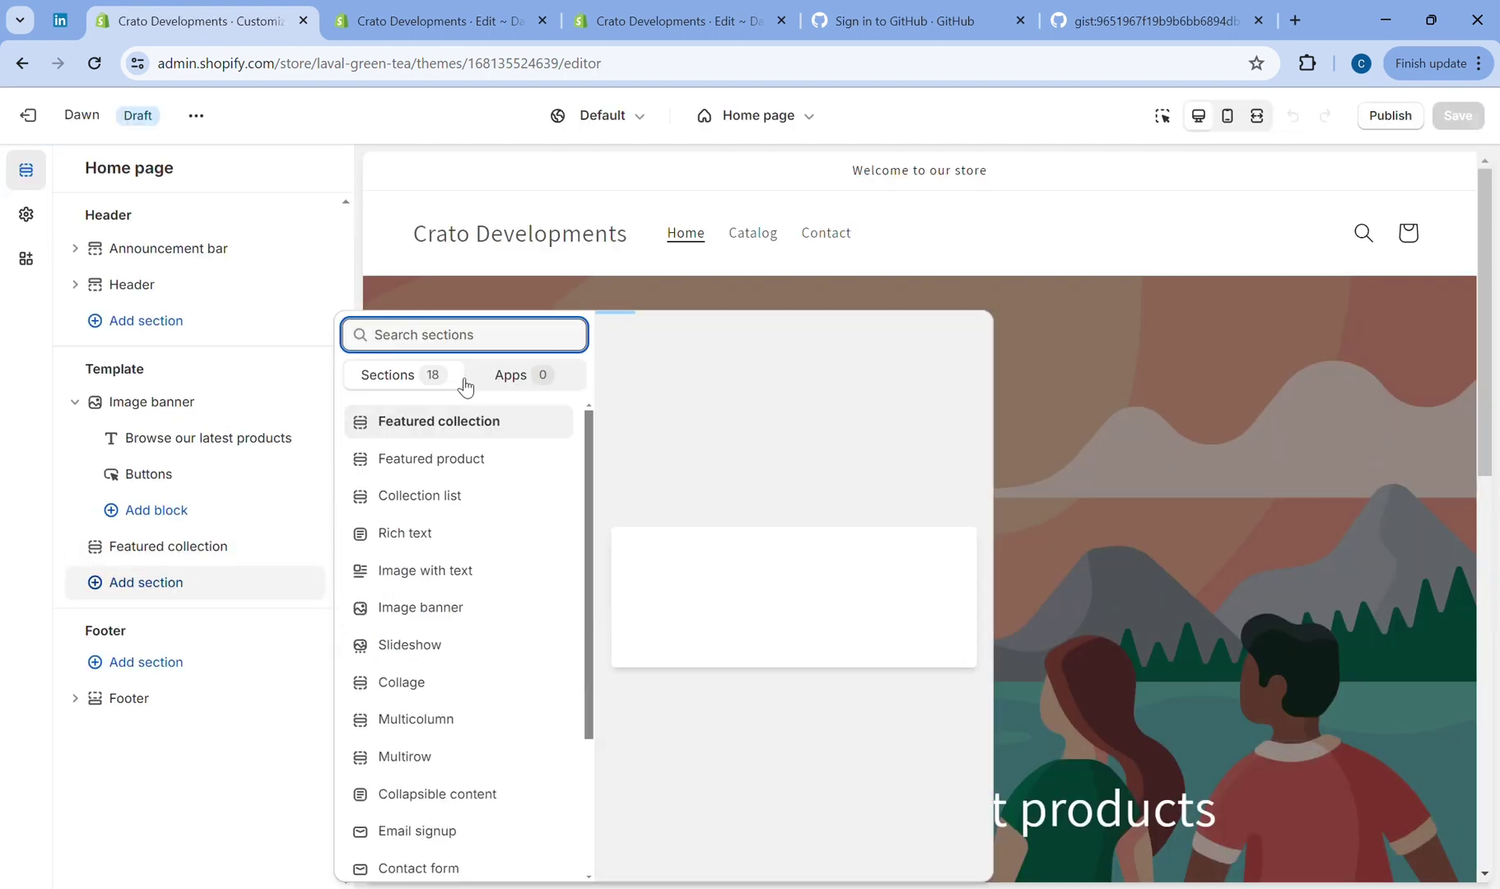
text(cu)
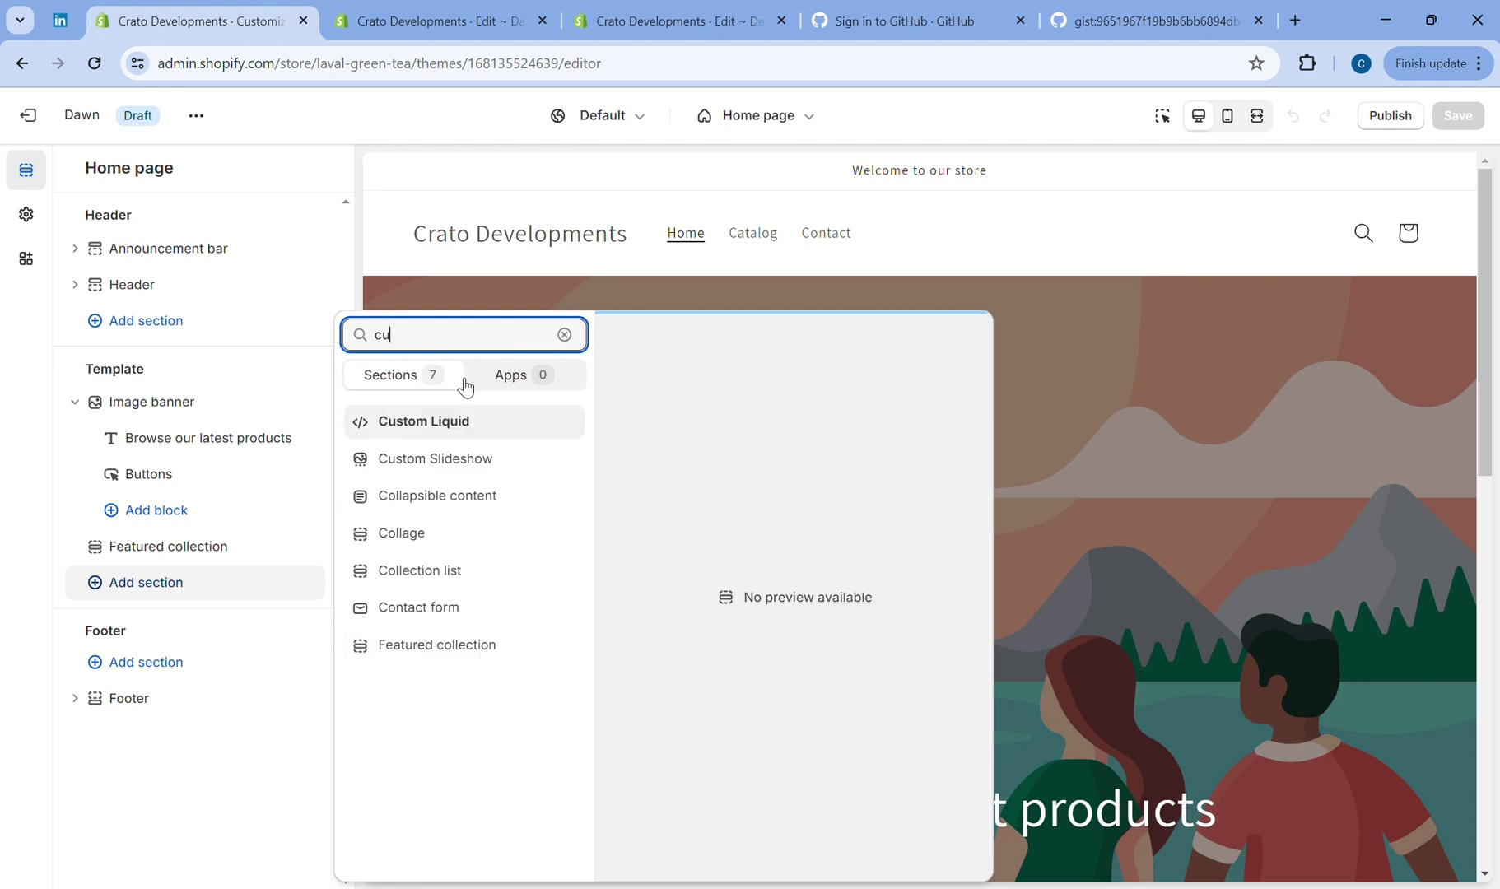
click(446, 467)
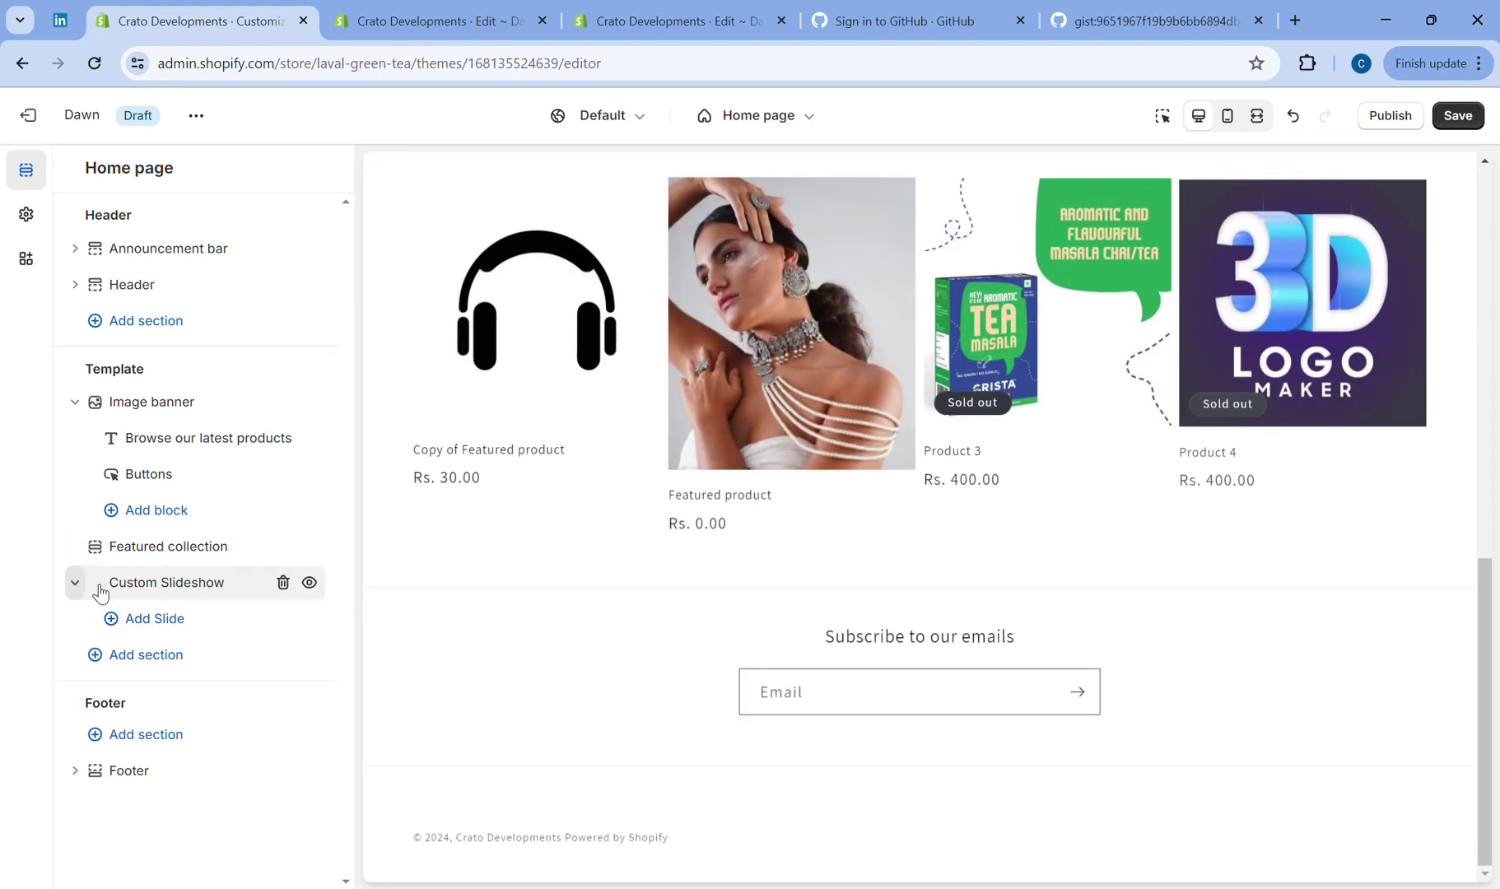
mouse_move(97, 583)
mouse_down()
mouse_move(109, 458)
mouse_move(268, 411)
mouse_up()
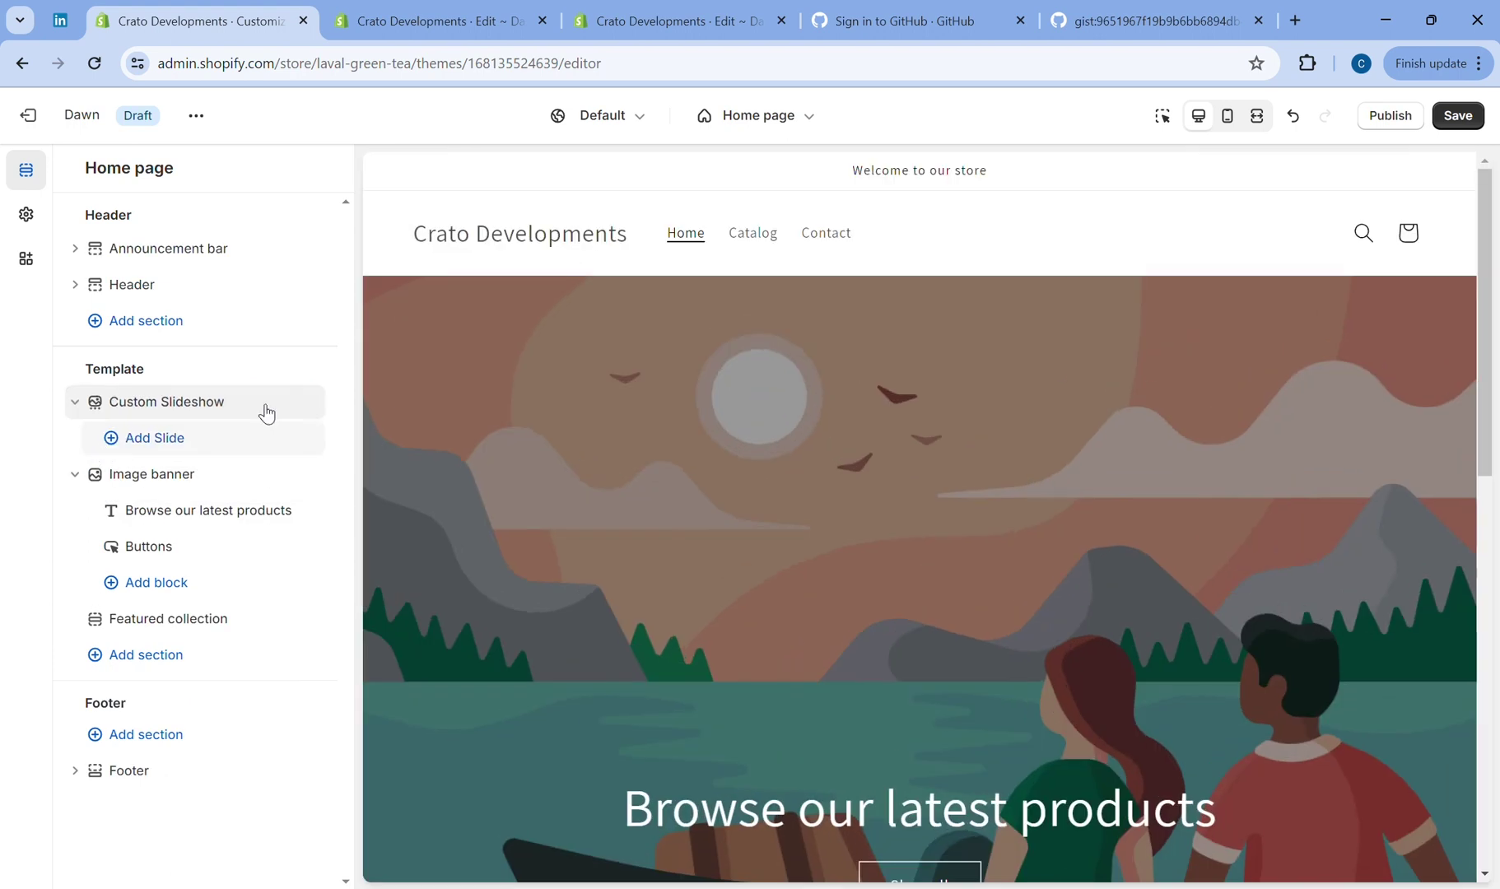
Add two slides, reorder them, and open the first slide's settings.
click(168, 441)
click(175, 476)
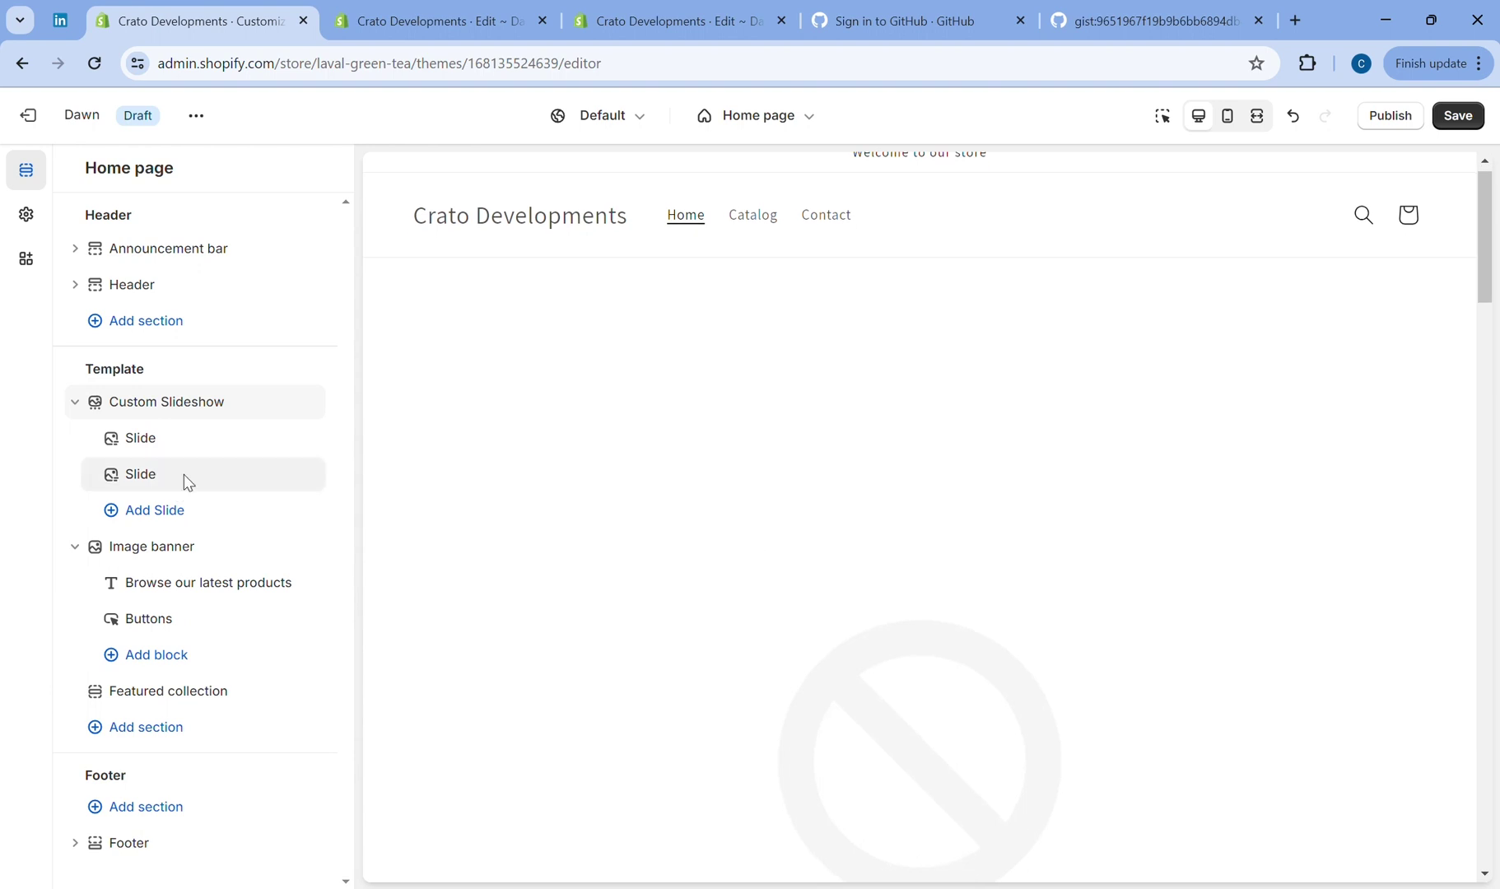
drag(137, 474, 150, 455)
mouse_move(177, 438)
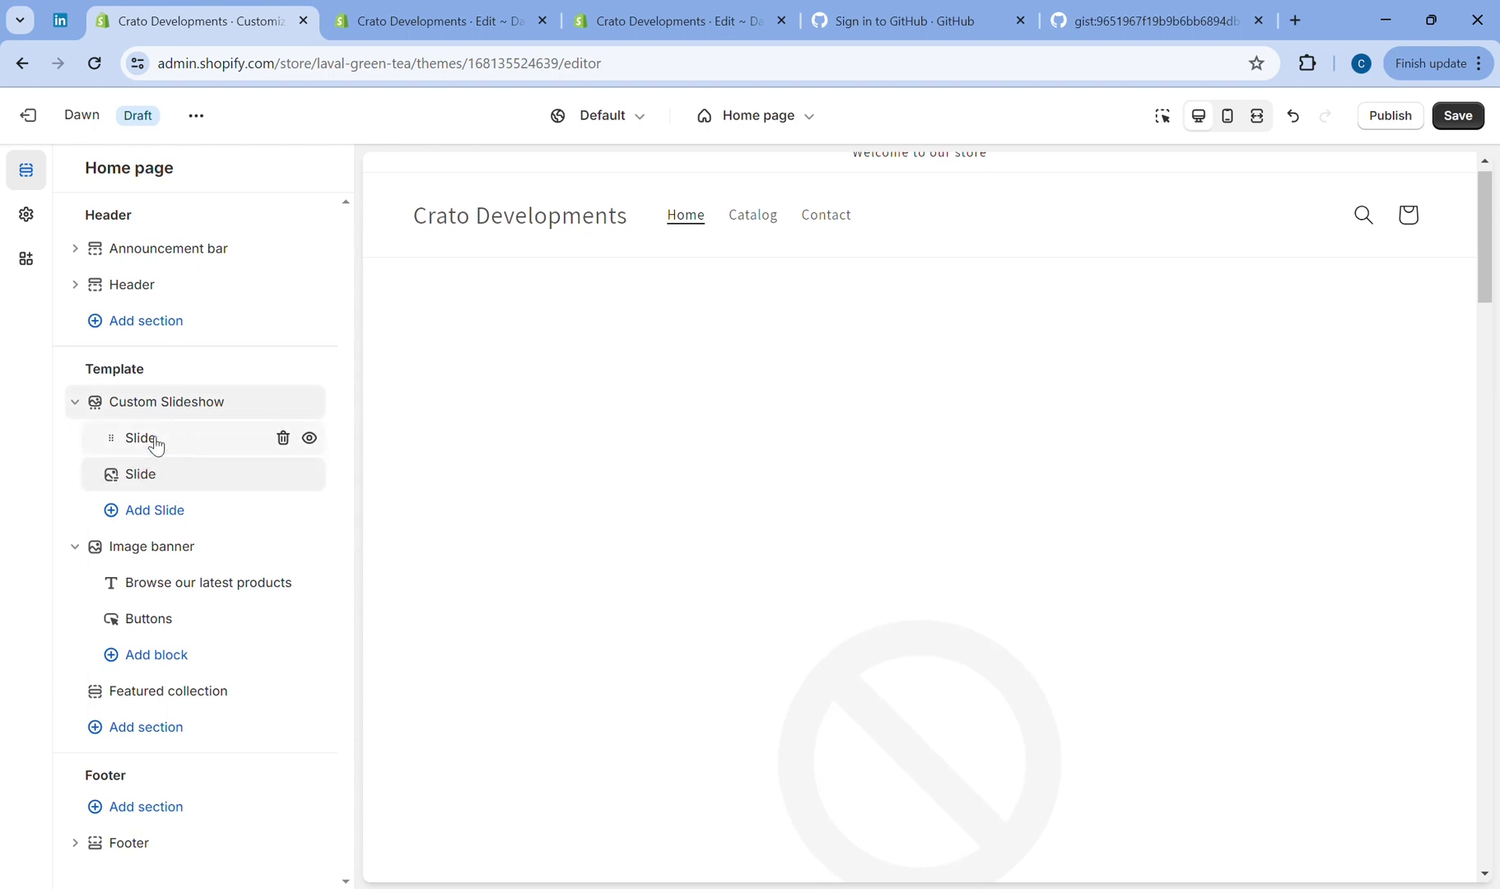
click(155, 445)
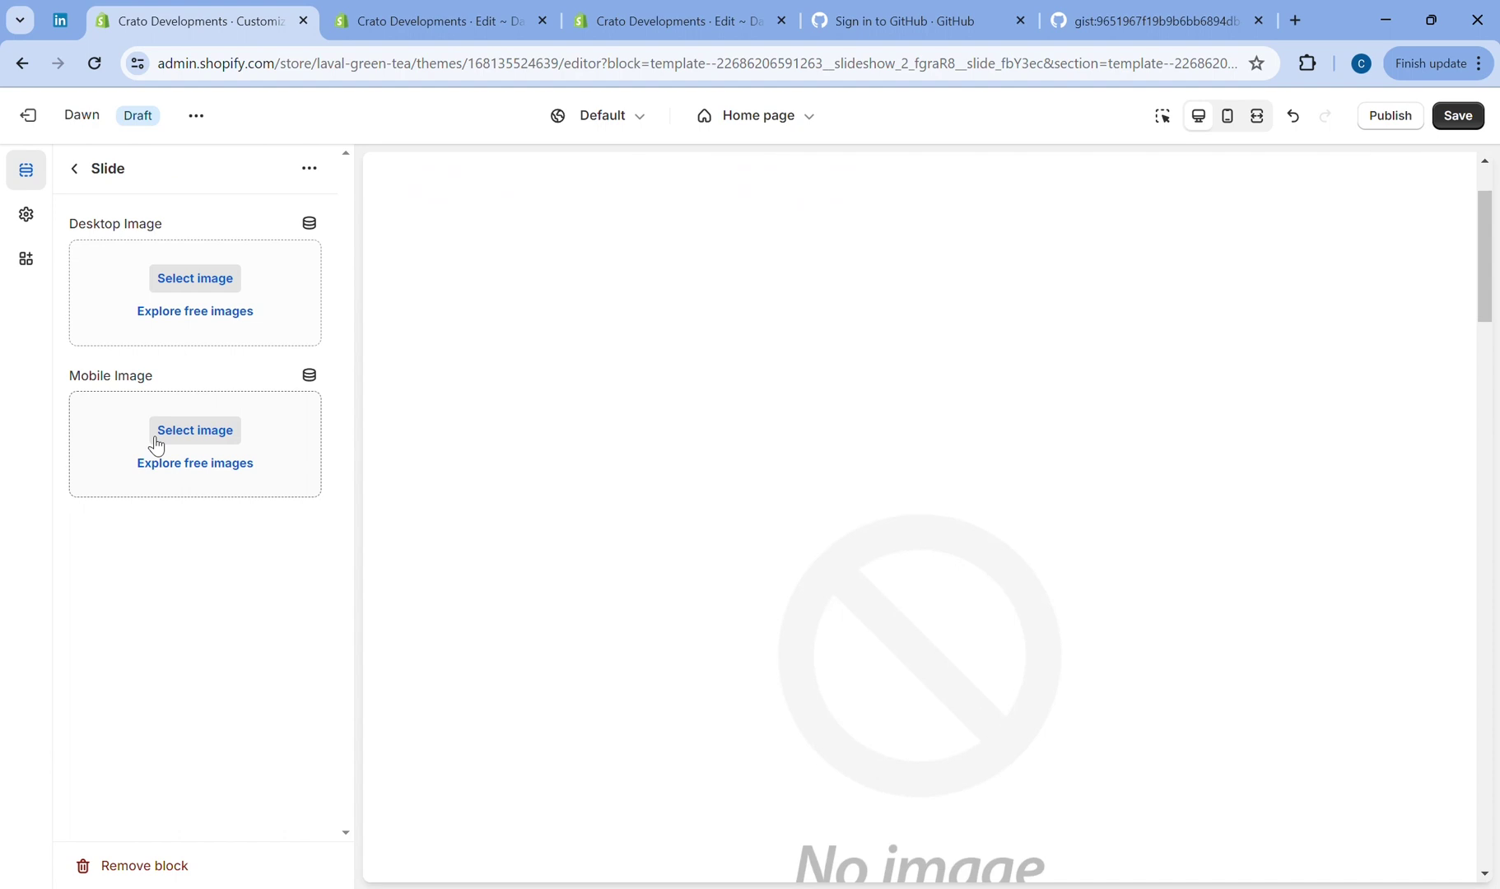
Give slide one the modern-male-fashion desktop image and person-stands-on-r... mobile image.
click(125, 276)
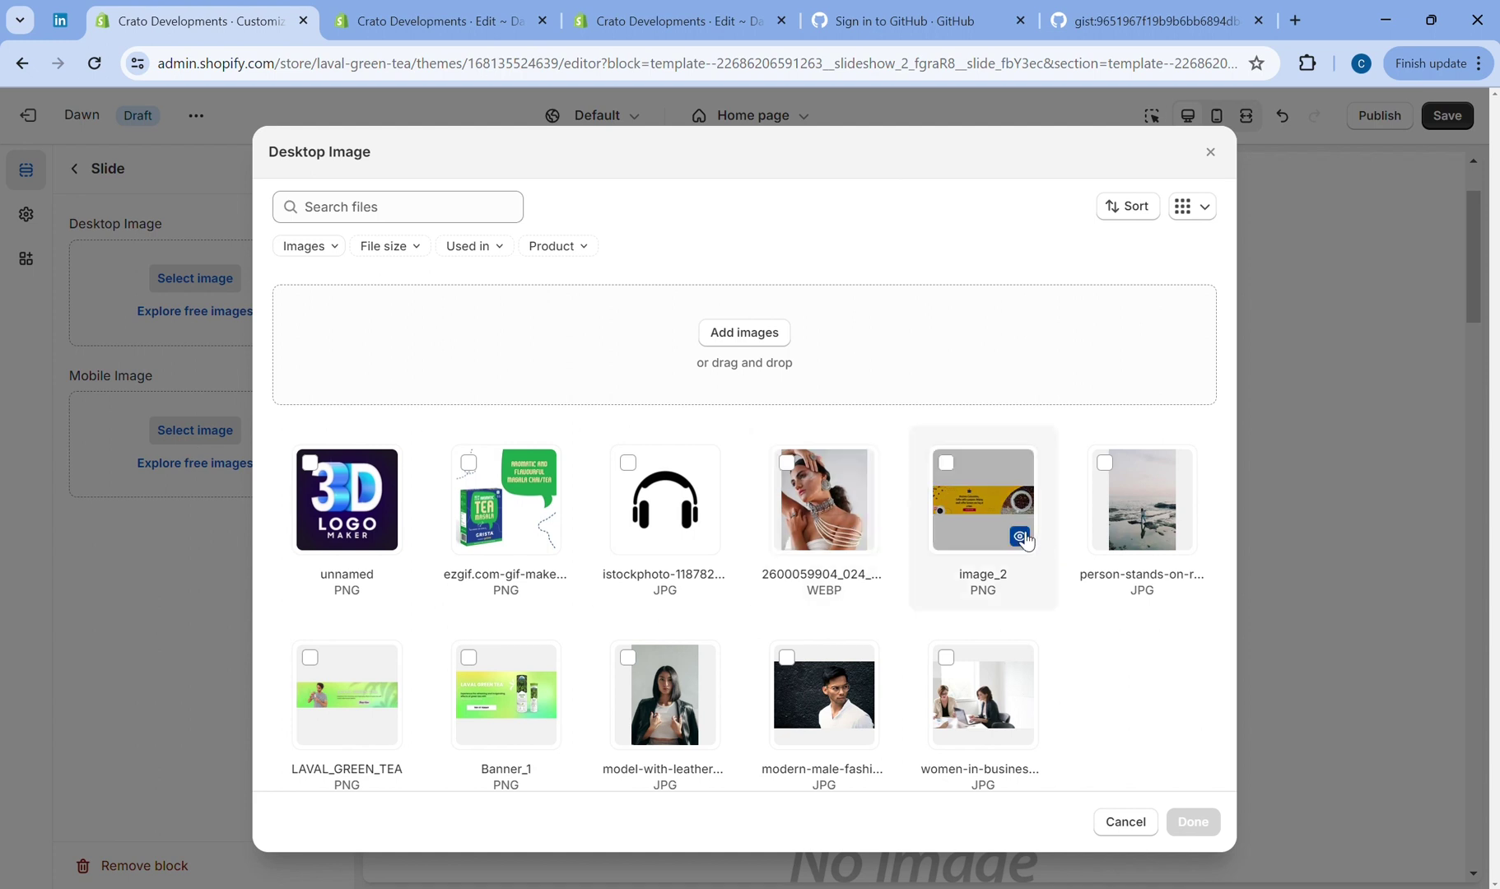
click(786, 657)
click(1192, 823)
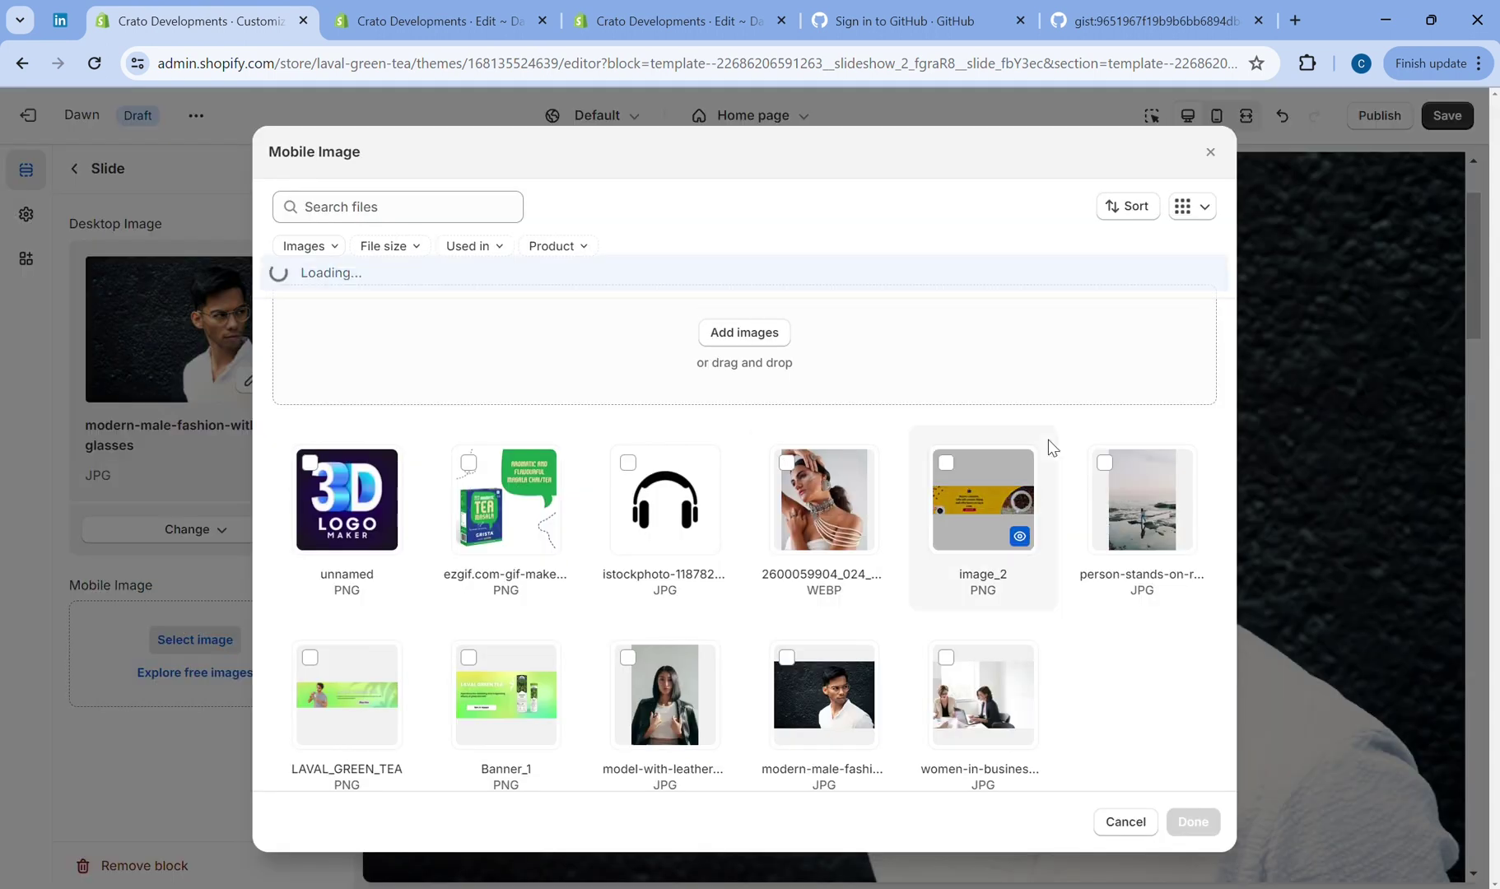
click(1102, 464)
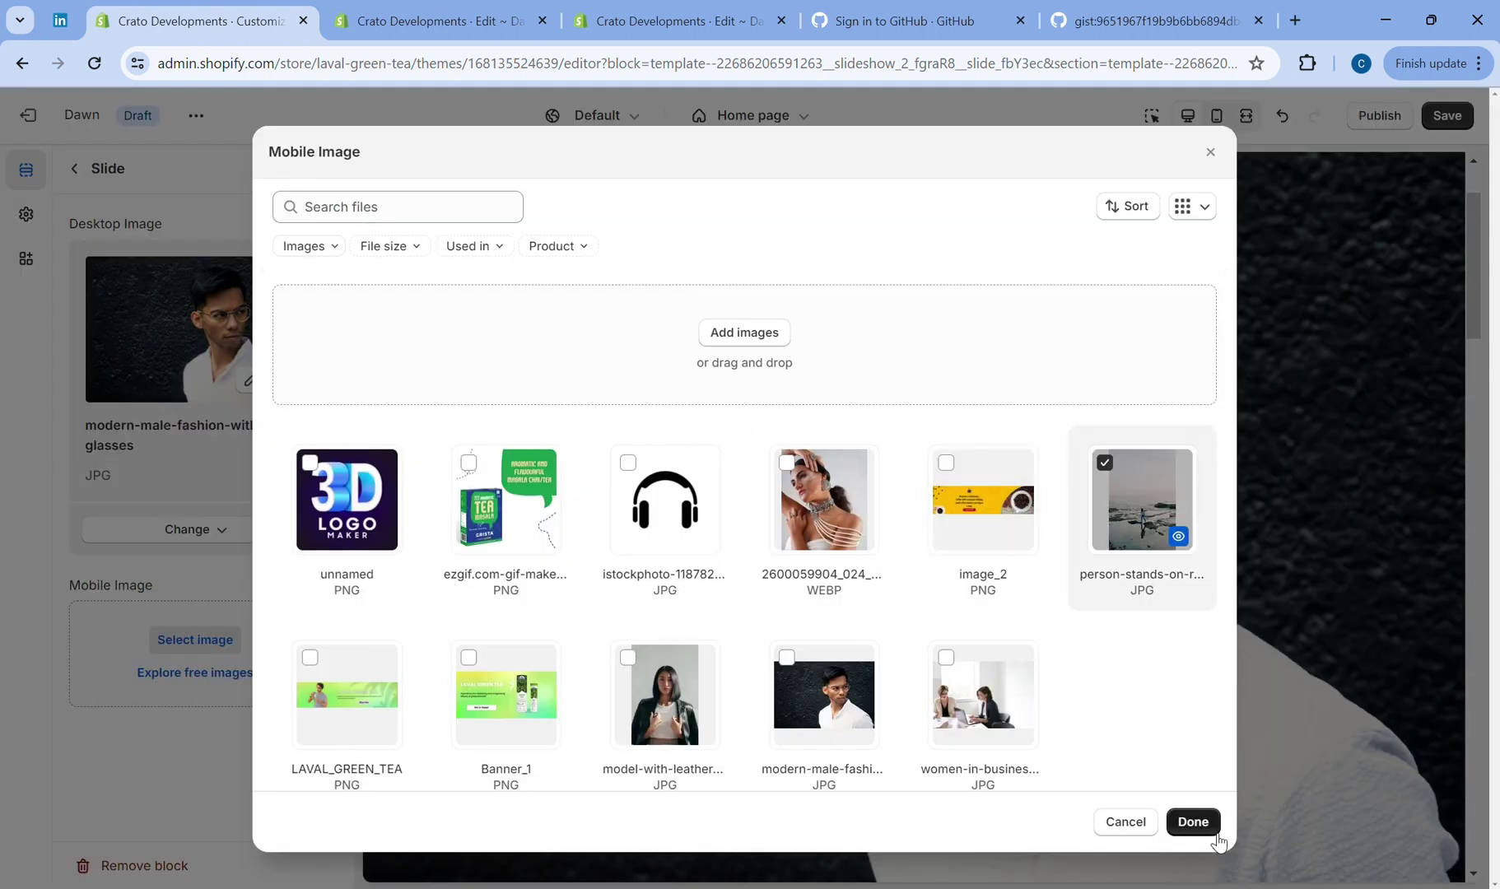
click(1193, 823)
click(74, 168)
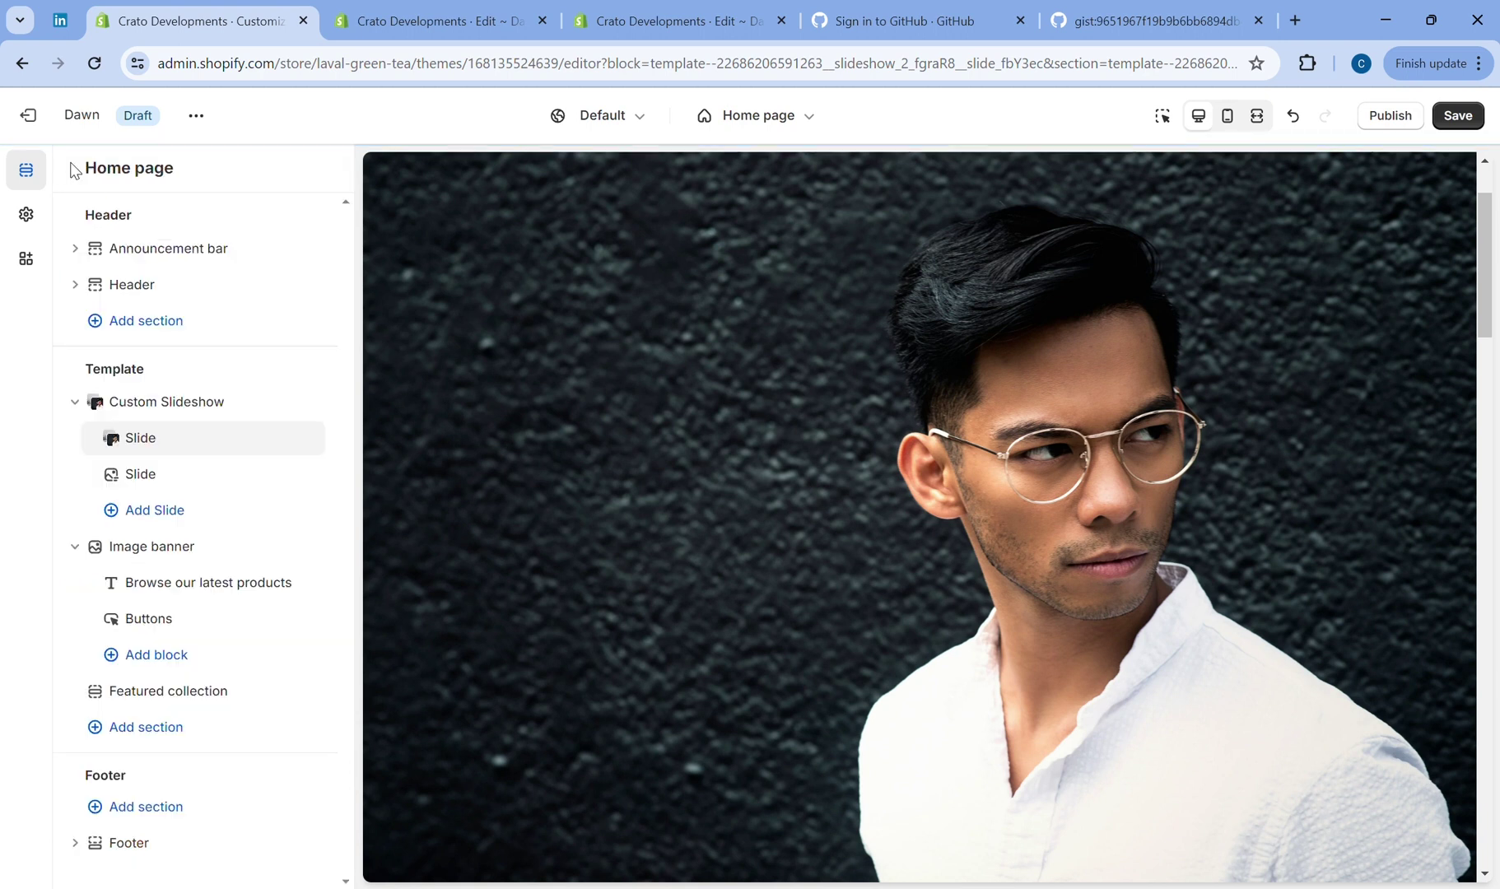
click(153, 476)
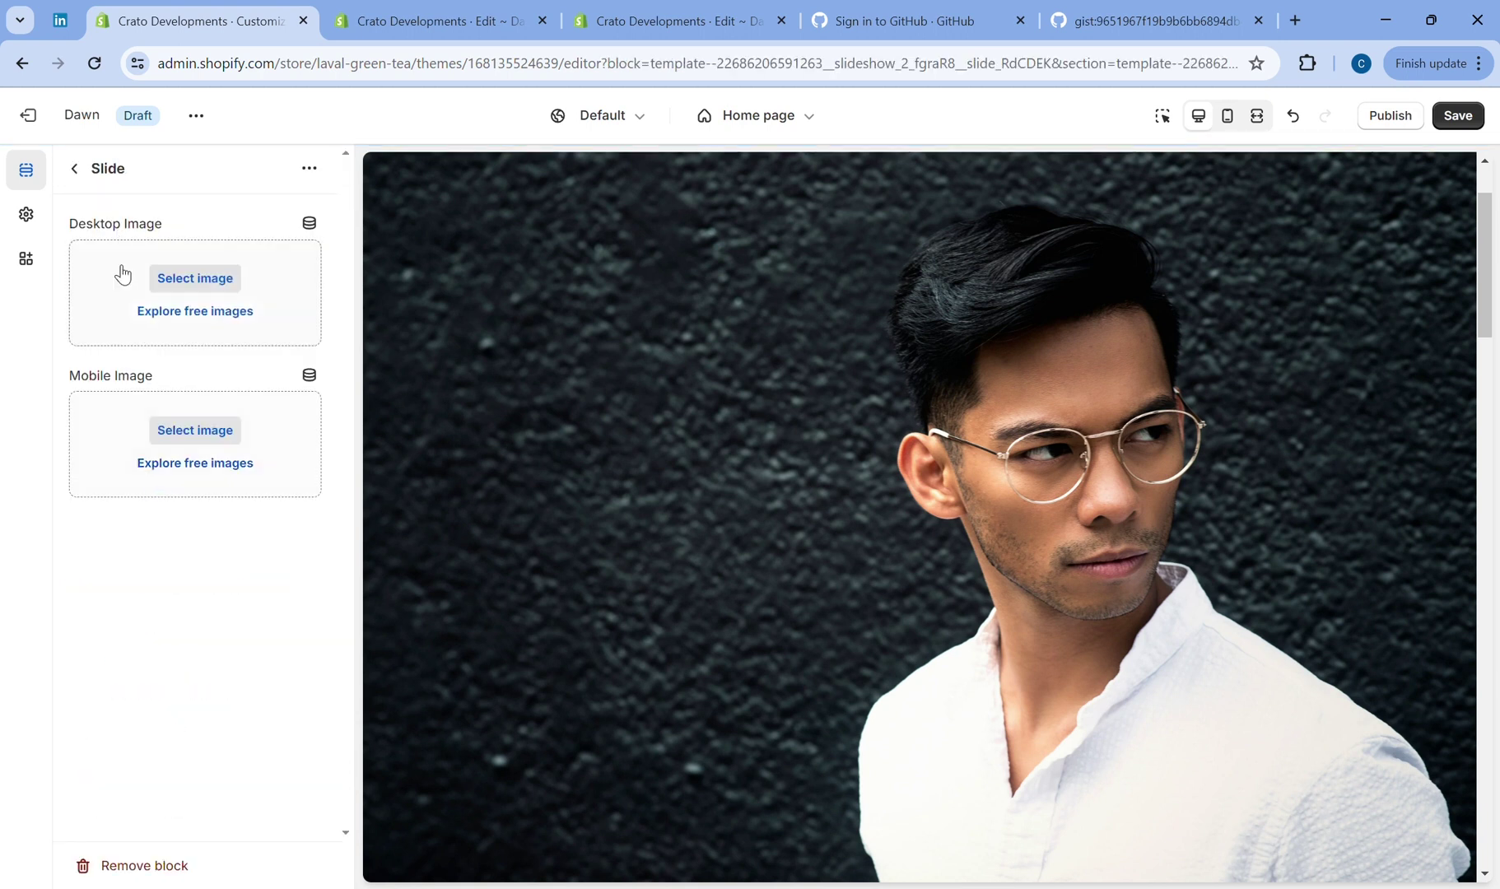
Give slide two the business-meeting desktop image and leather-jacket mobile image, then save.
click(121, 293)
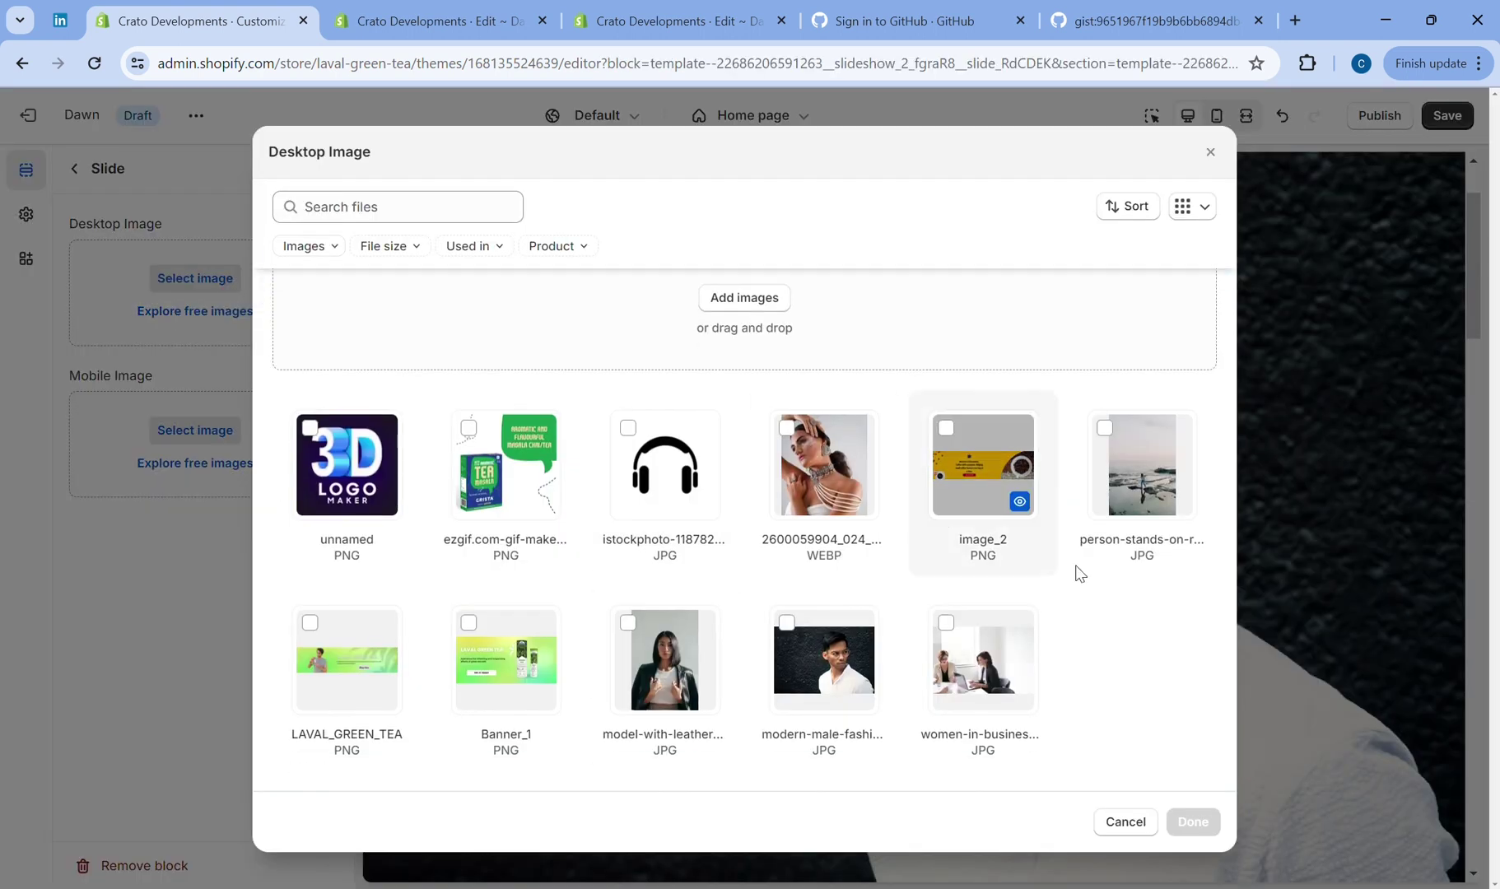
click(944, 624)
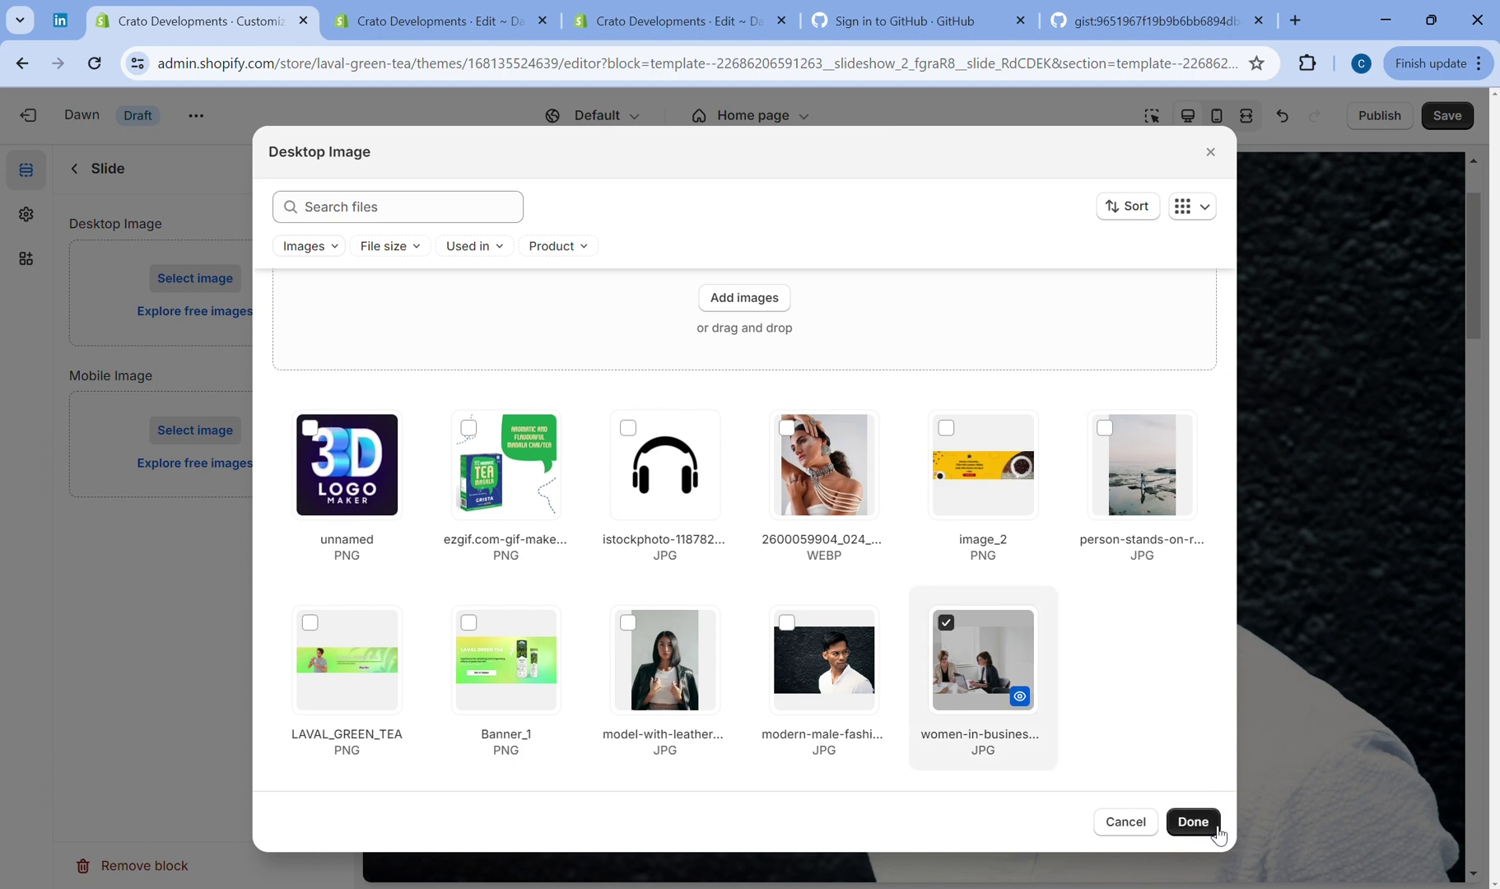
click(1193, 821)
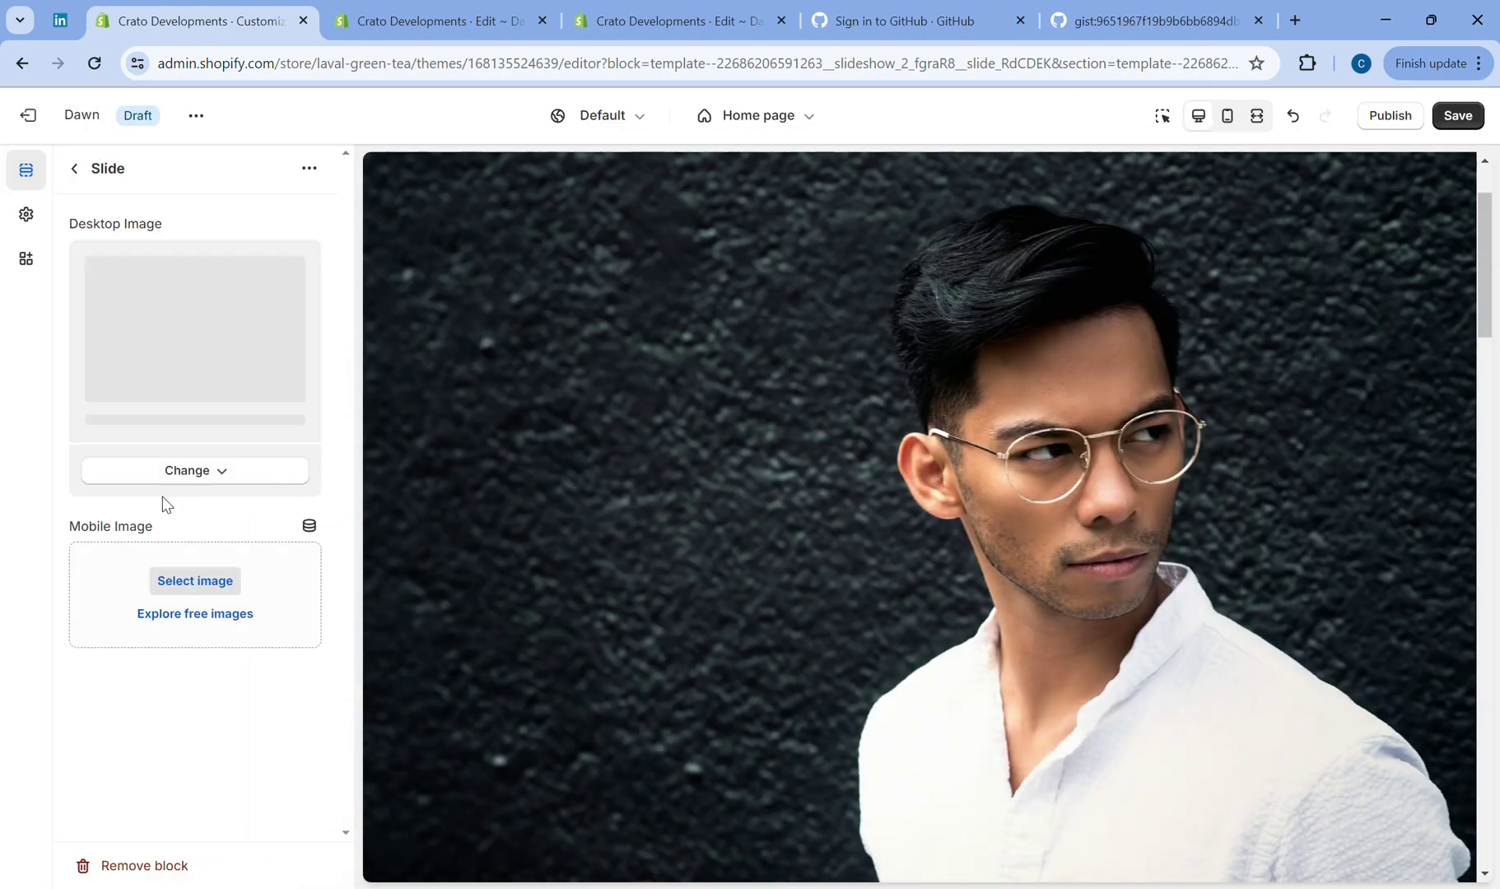
click(126, 633)
click(628, 657)
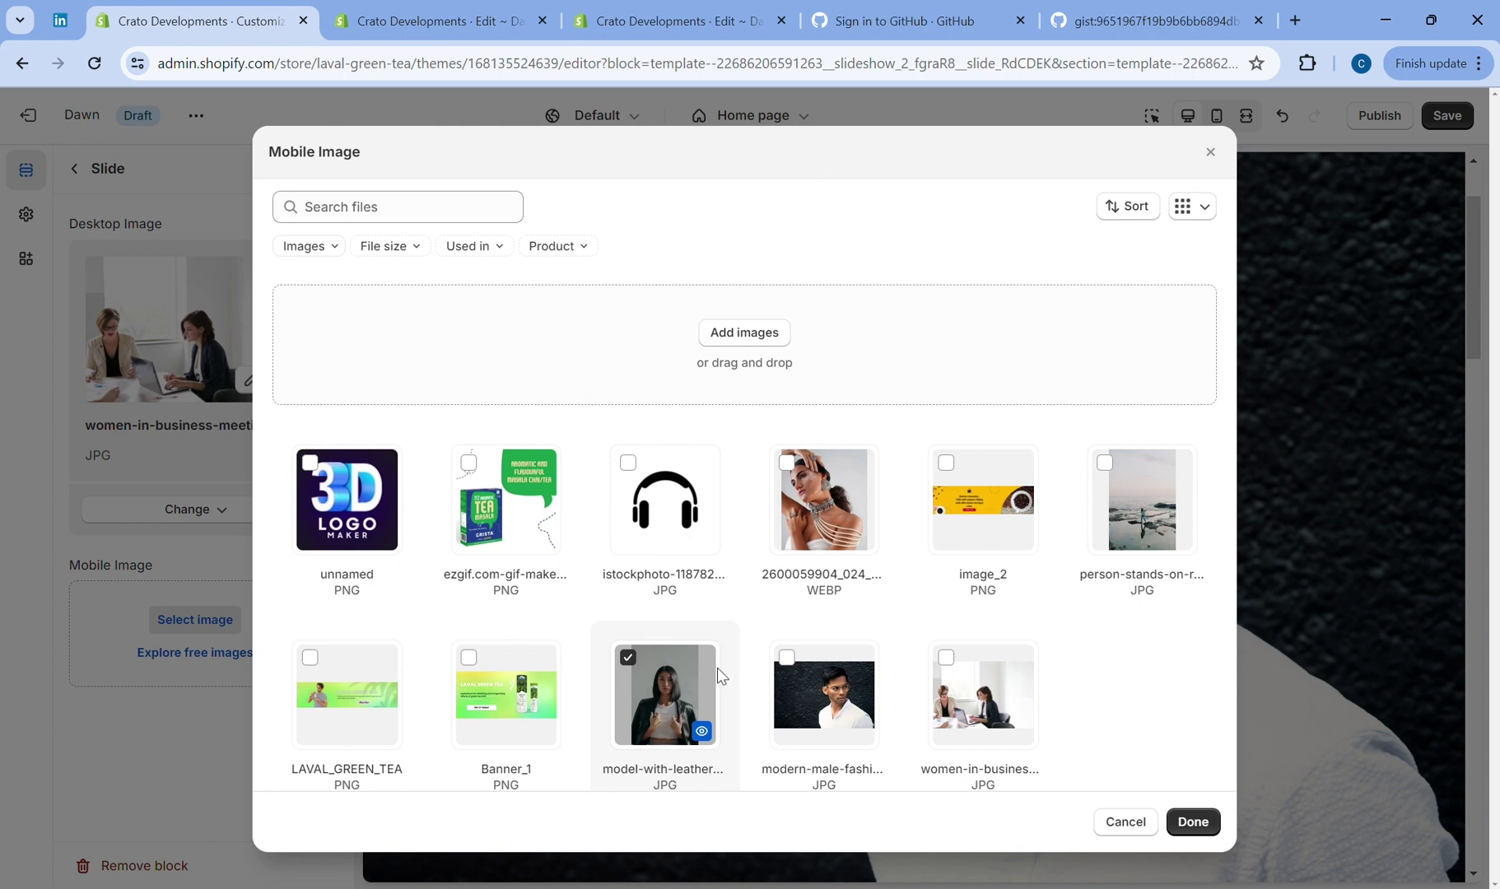
click(1193, 821)
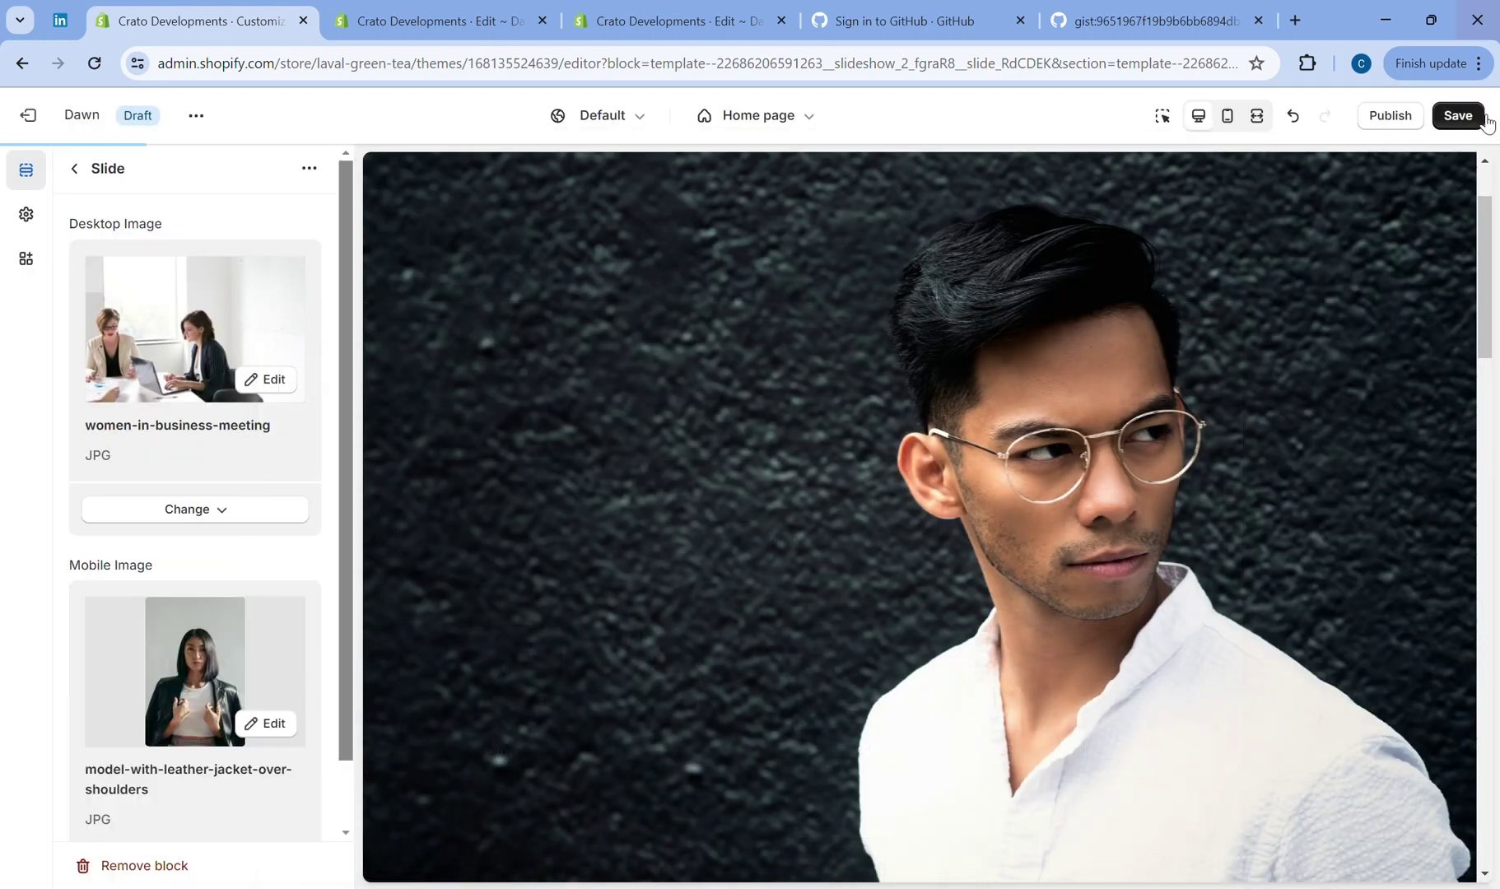
click(1480, 122)
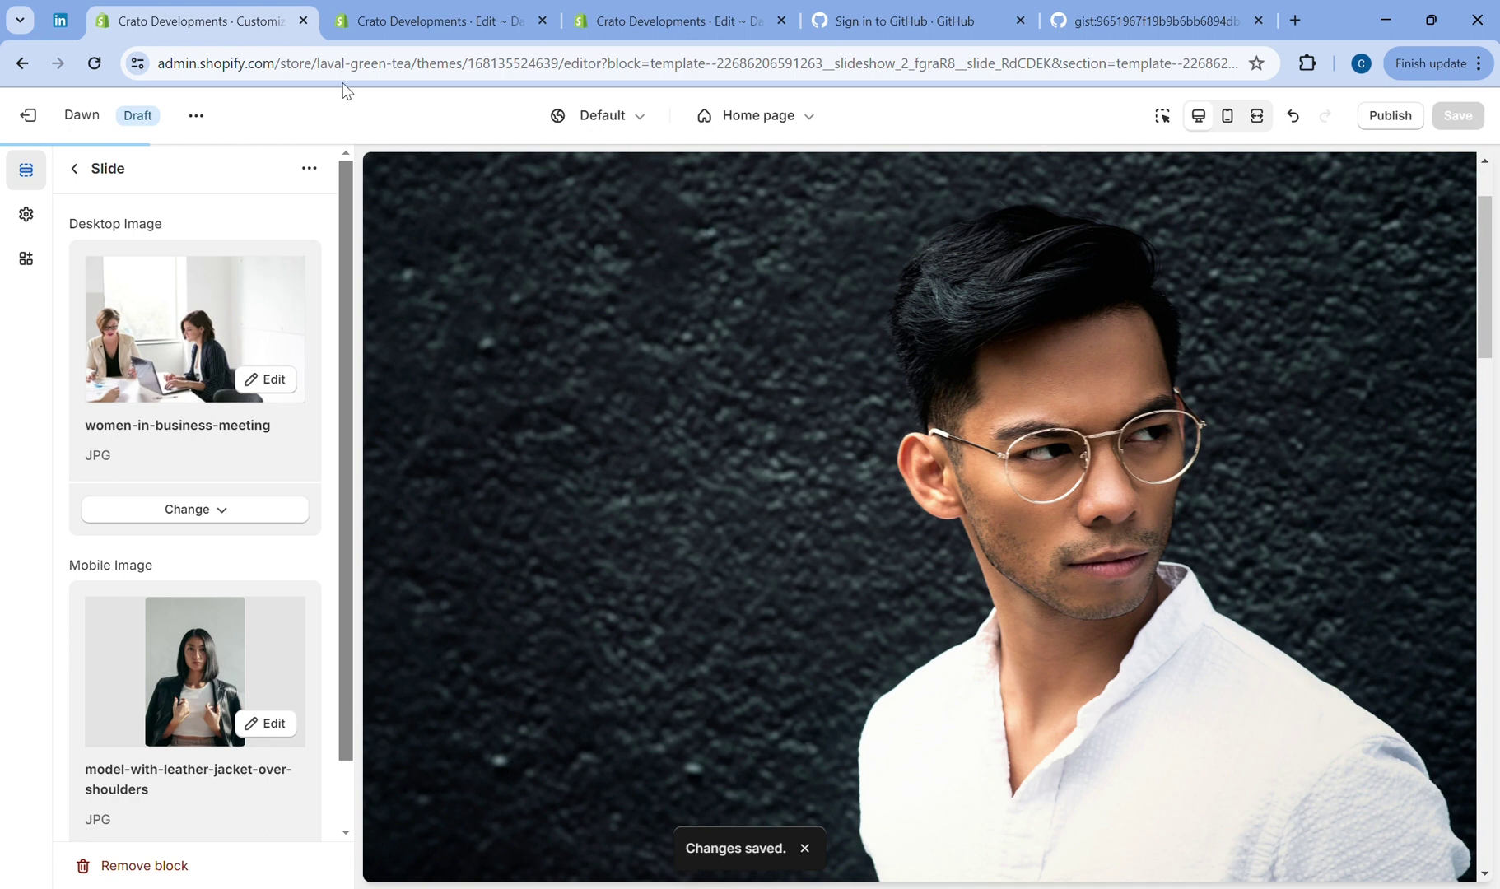
Preview the storefront, advance the slideshow to the next slide, then return to the editor.
click(197, 116)
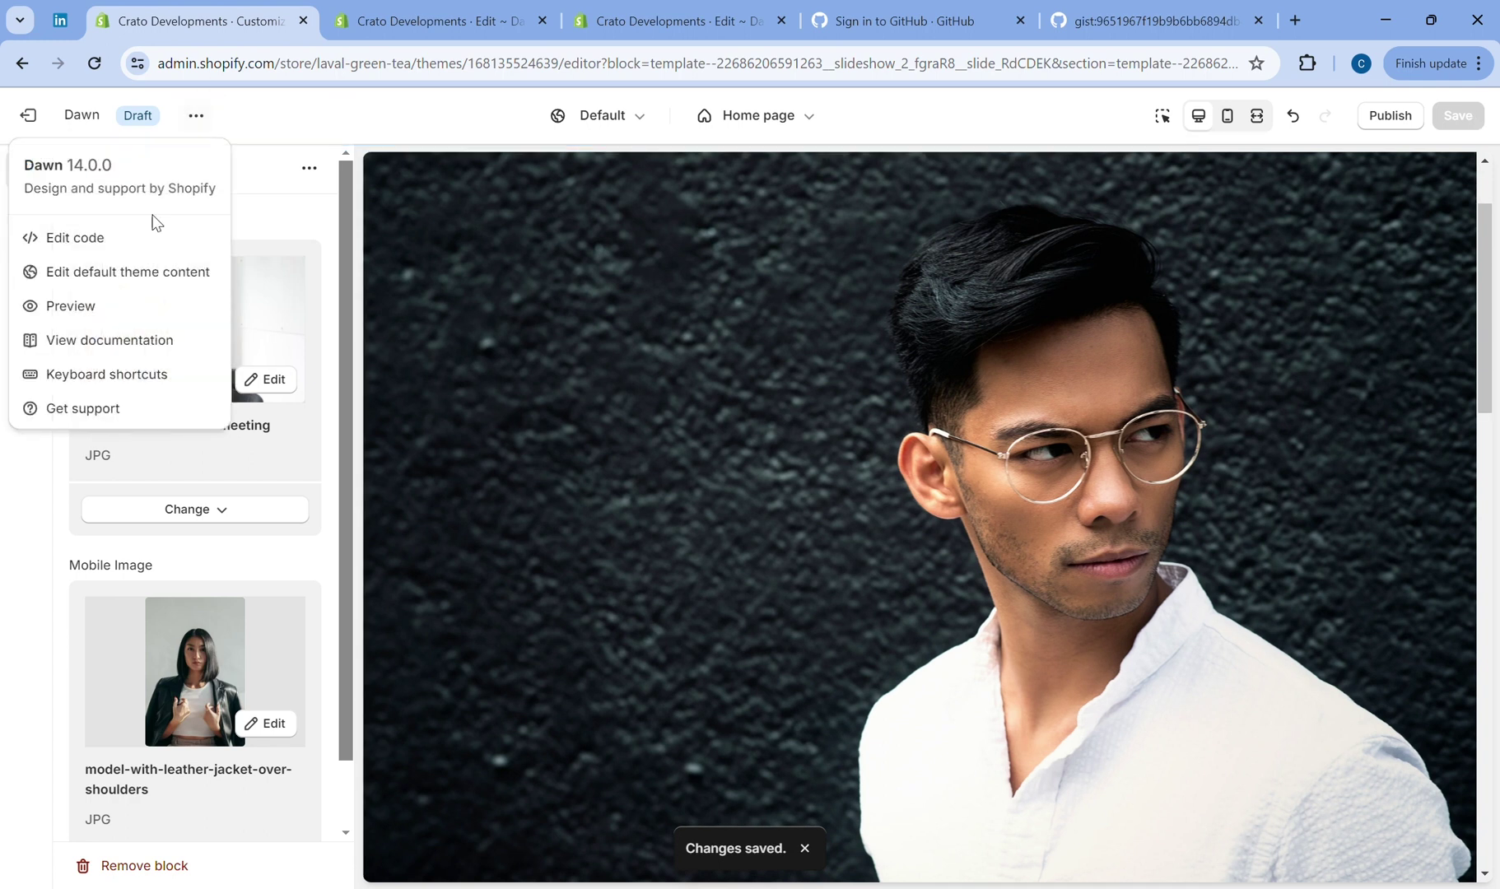
click(113, 318)
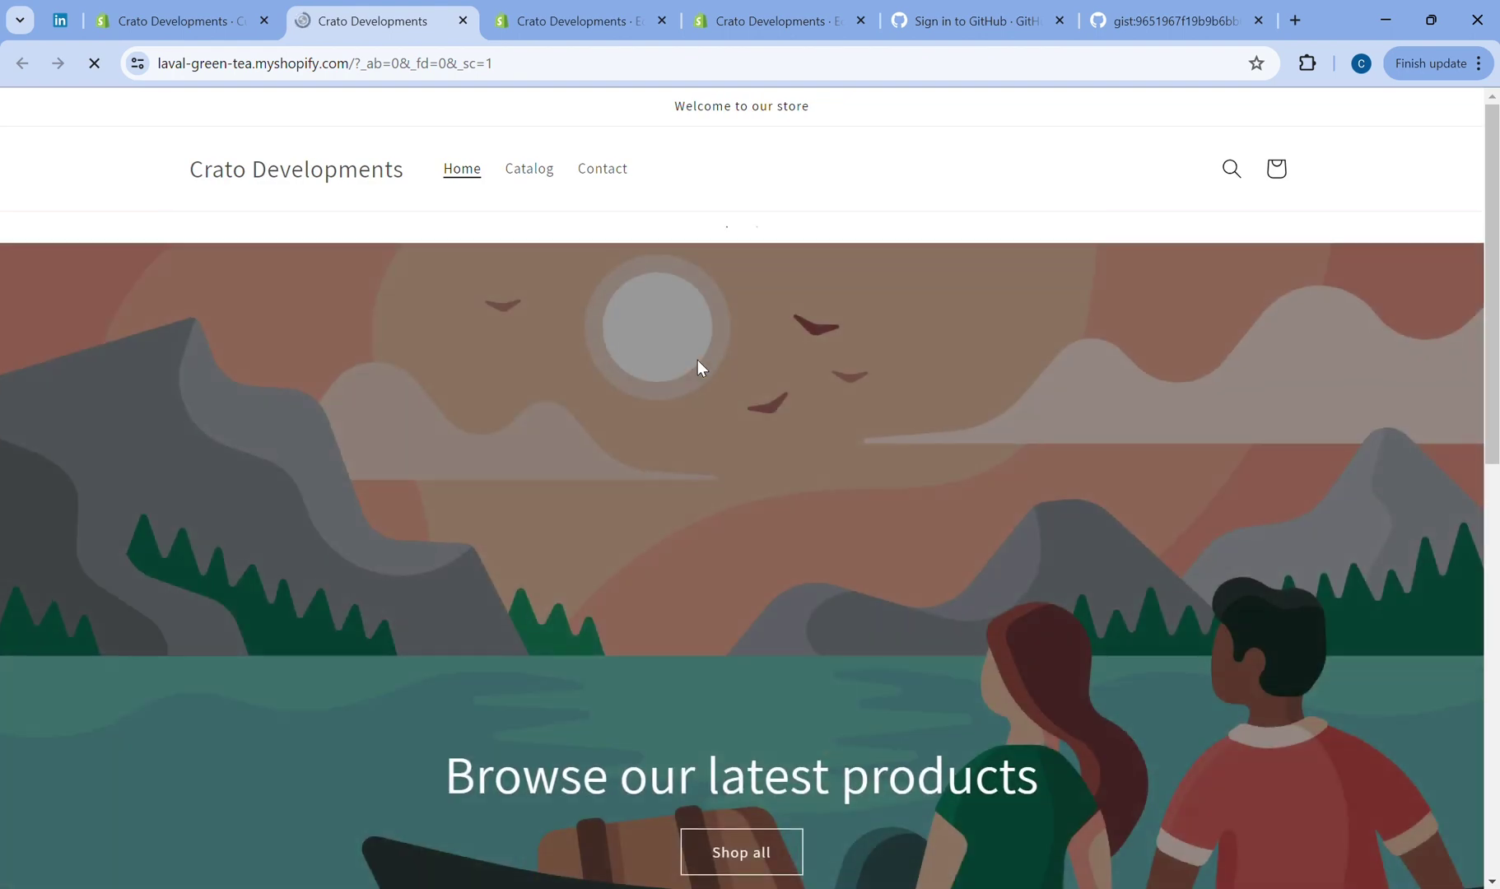
scroll(698, 367, down, 2)
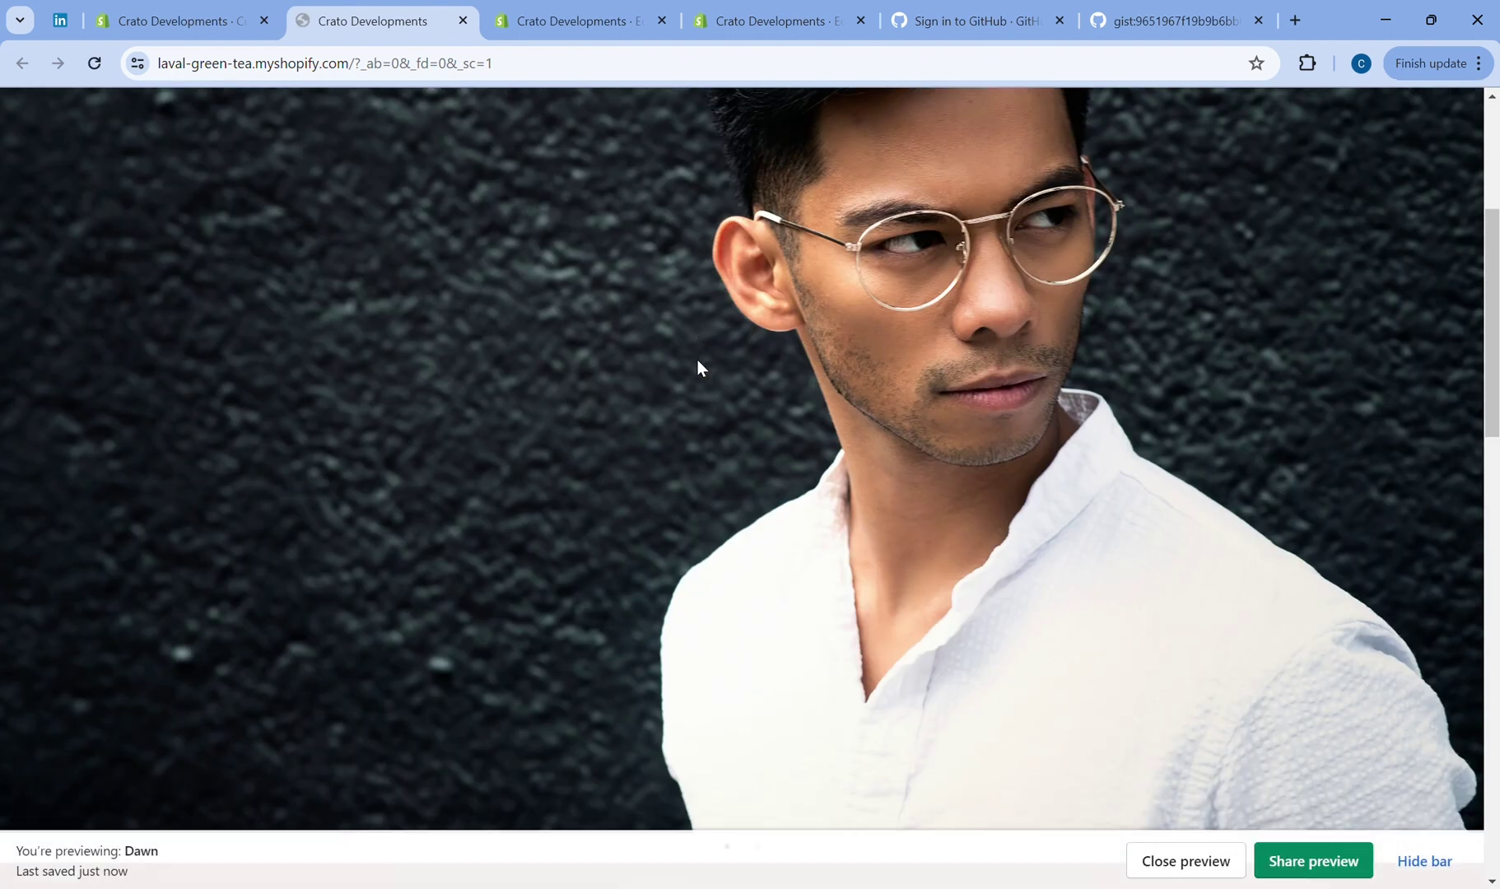
scroll(697, 368, down, 3)
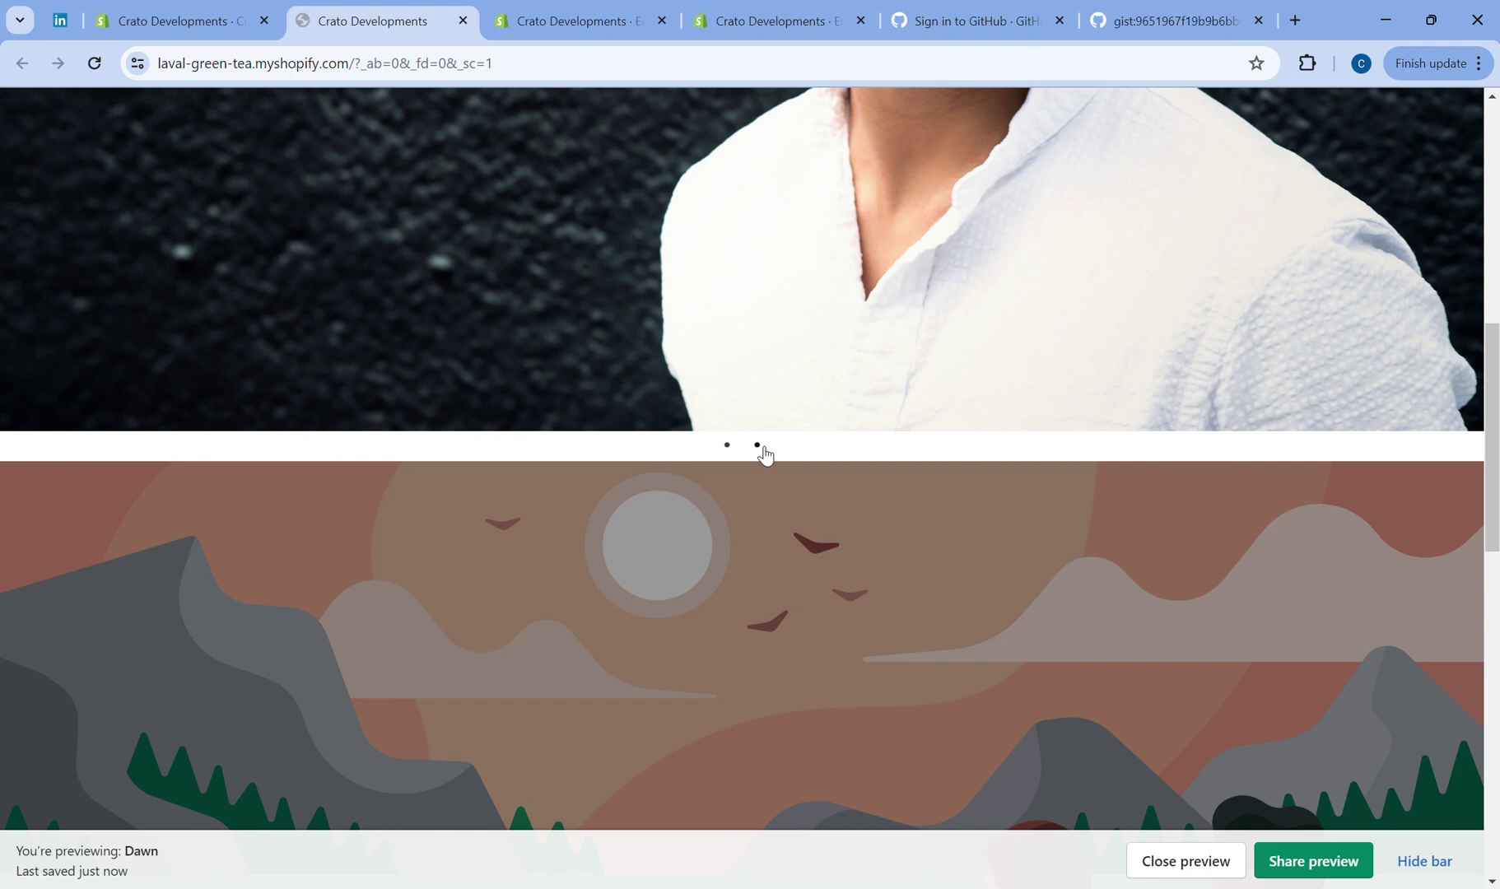
click(763, 455)
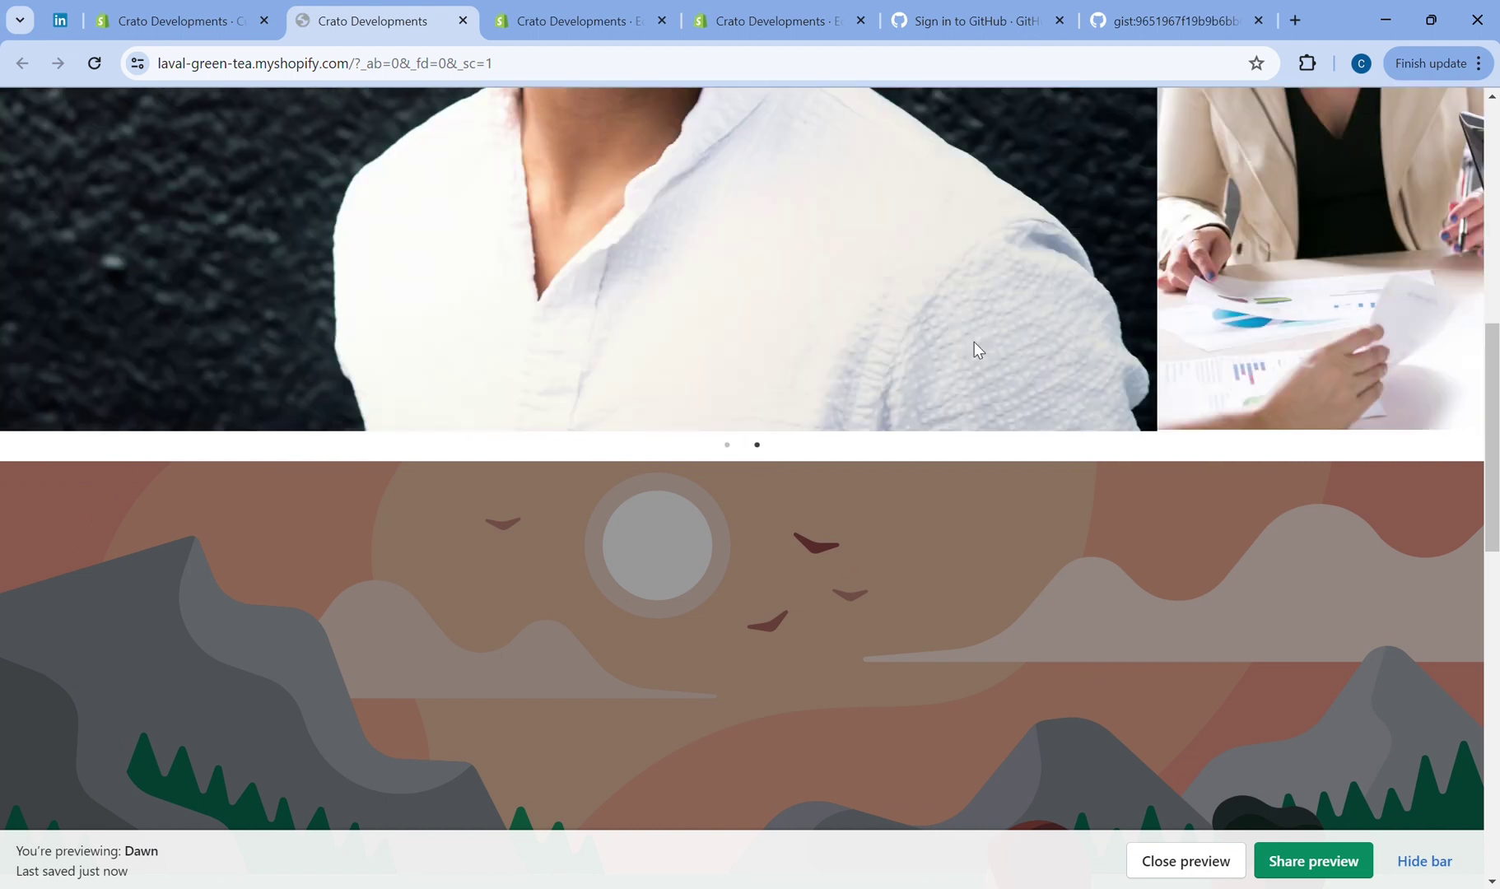
scroll(988, 268, up, 2)
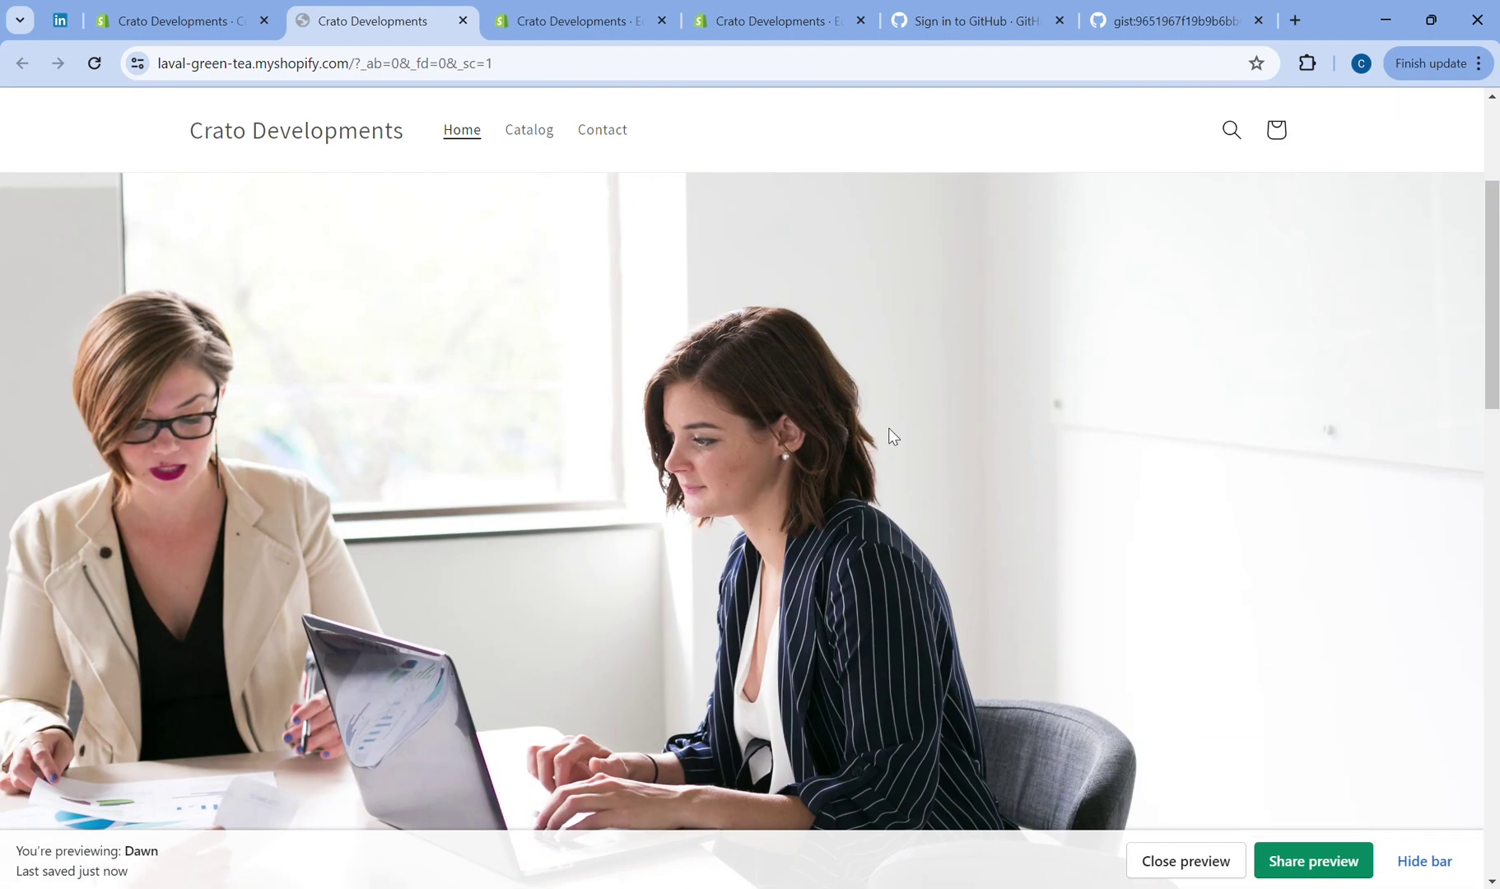
scroll(888, 436, up, 1)
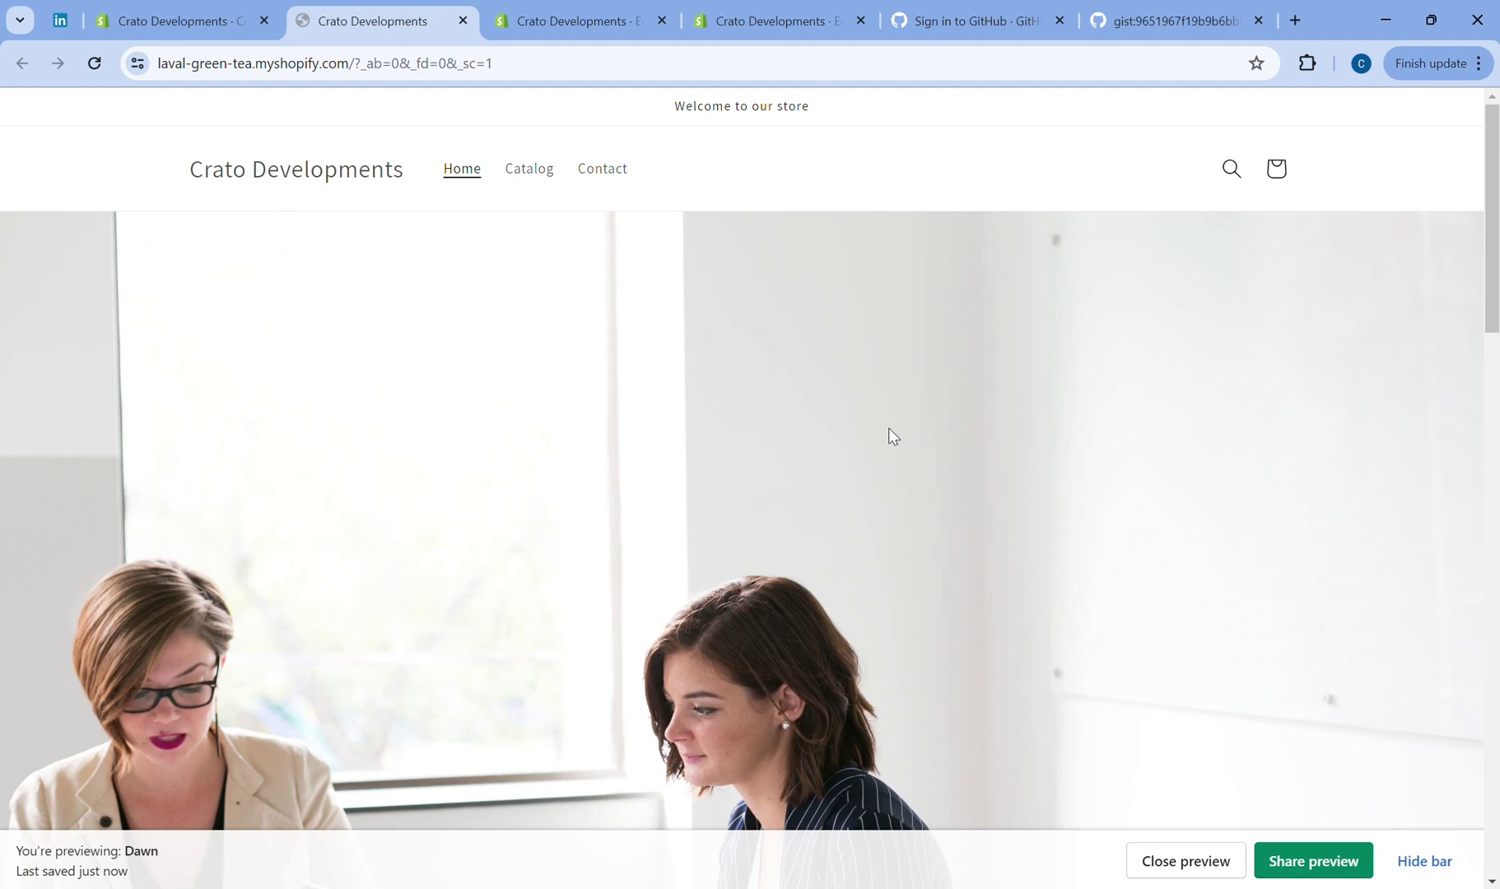
click(246, 8)
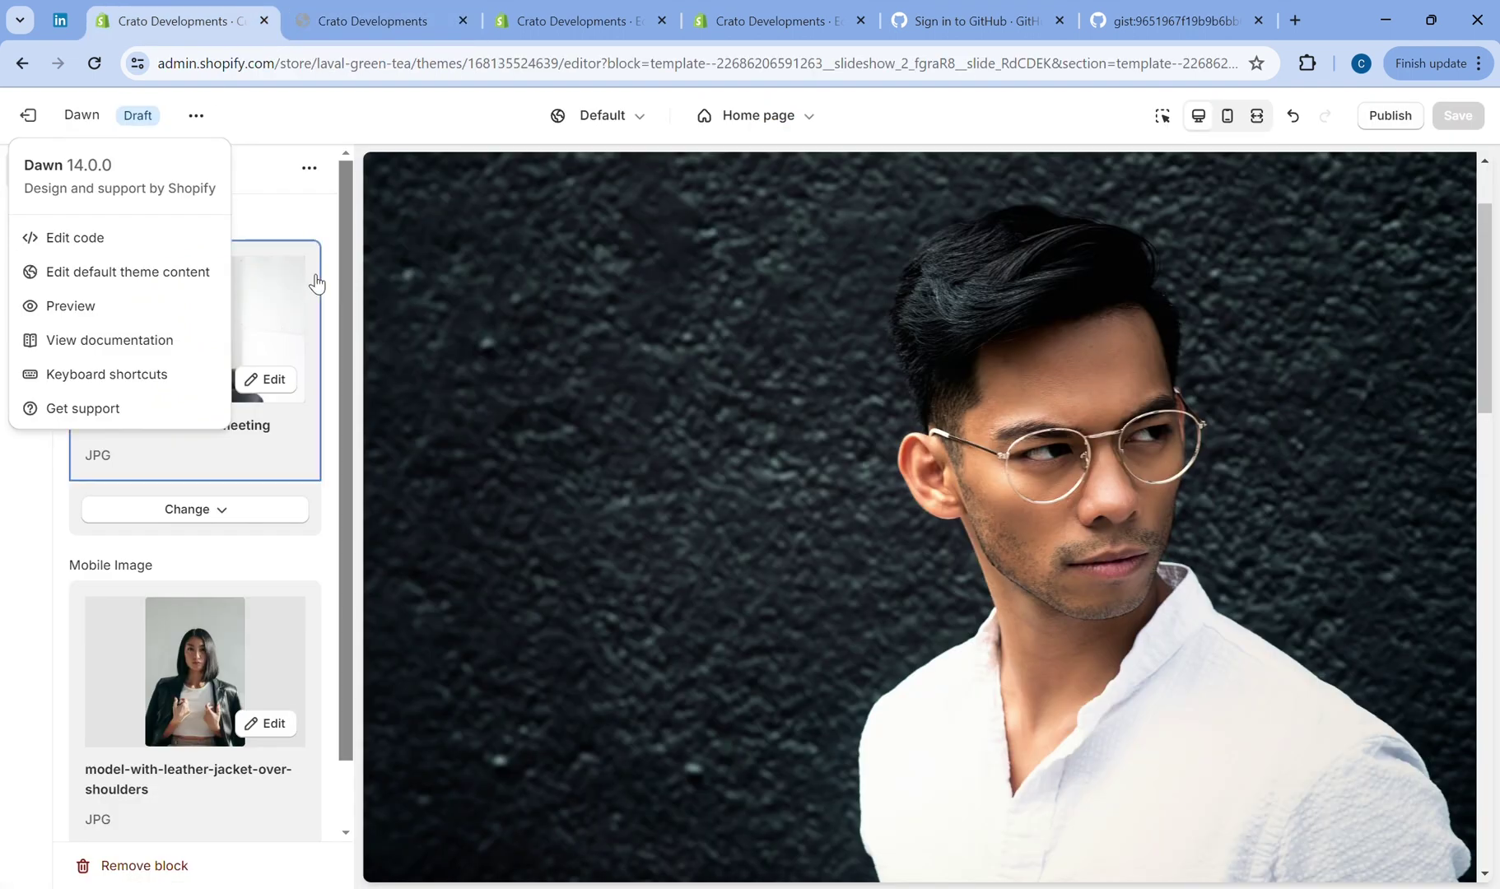
Verify the Custom Slideshow's auto-play is enabled at 3000 ms, then view the storefront preview.
click(161, 201)
click(74, 168)
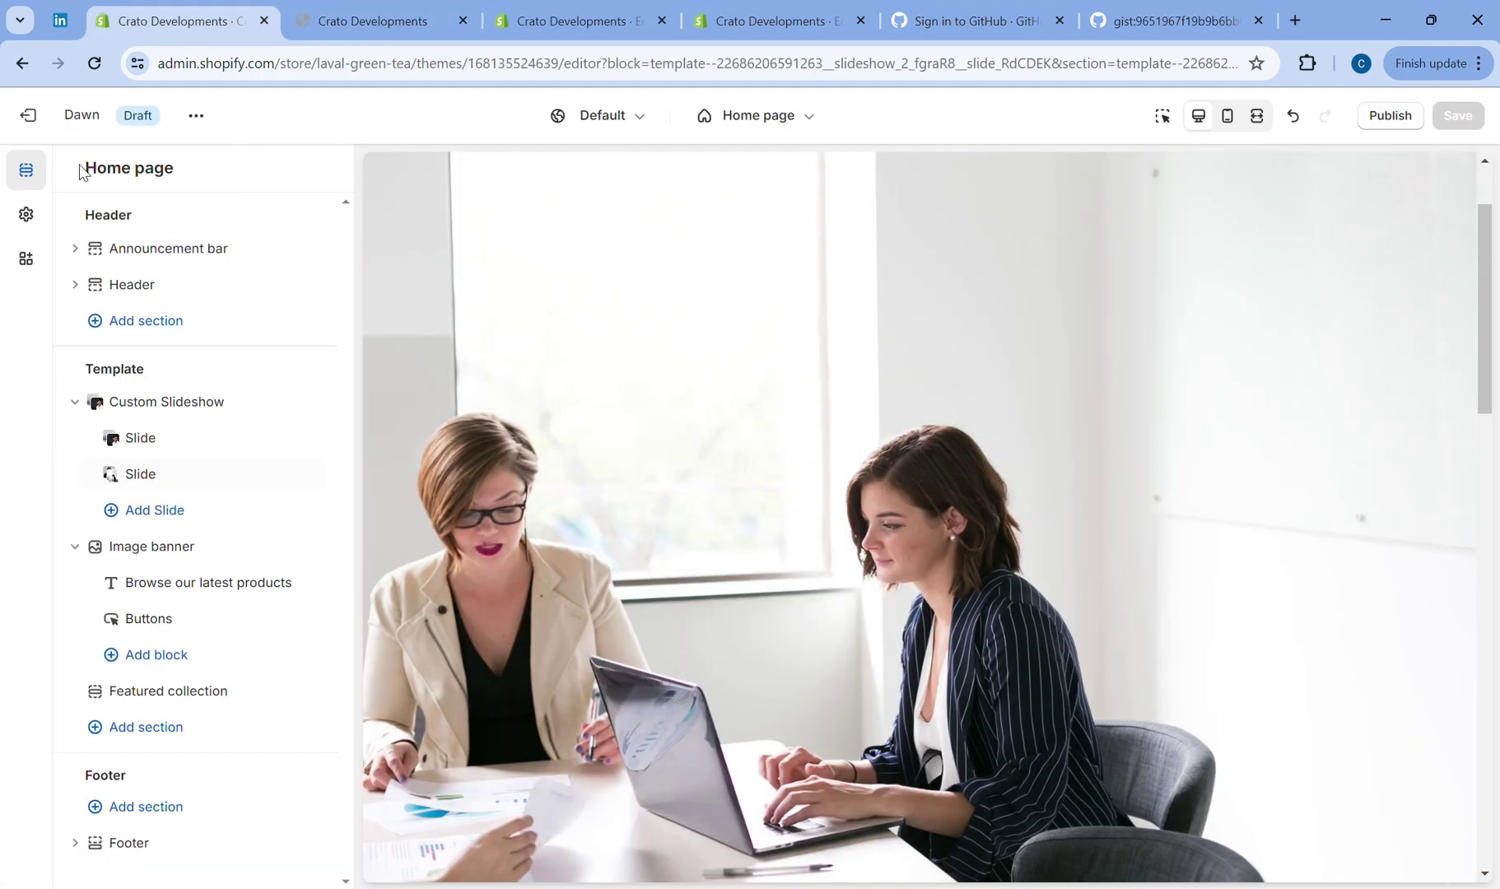
click(175, 405)
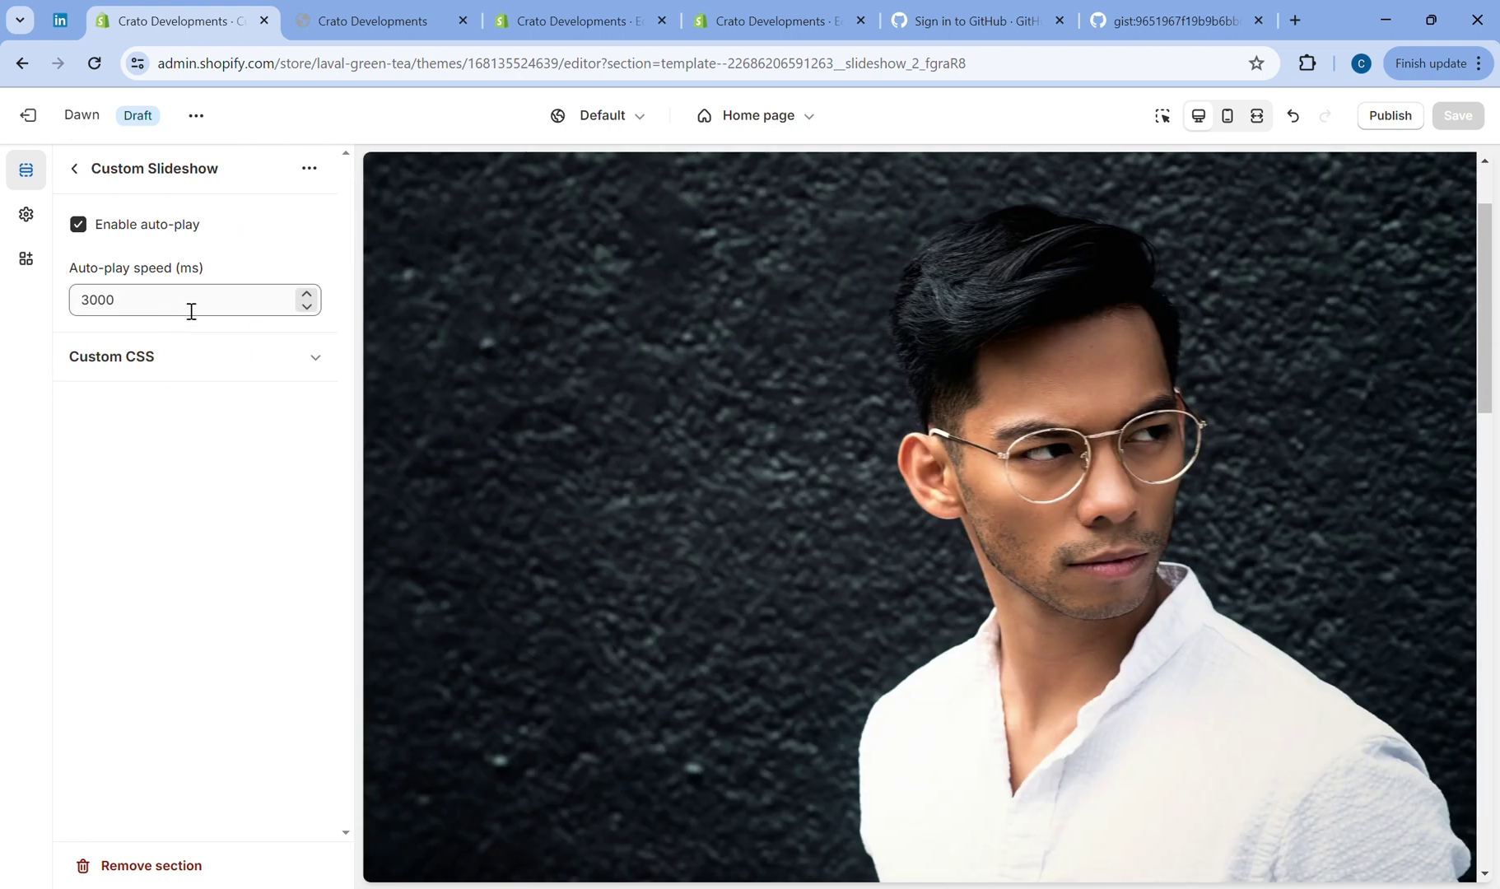
double_click(191, 303)
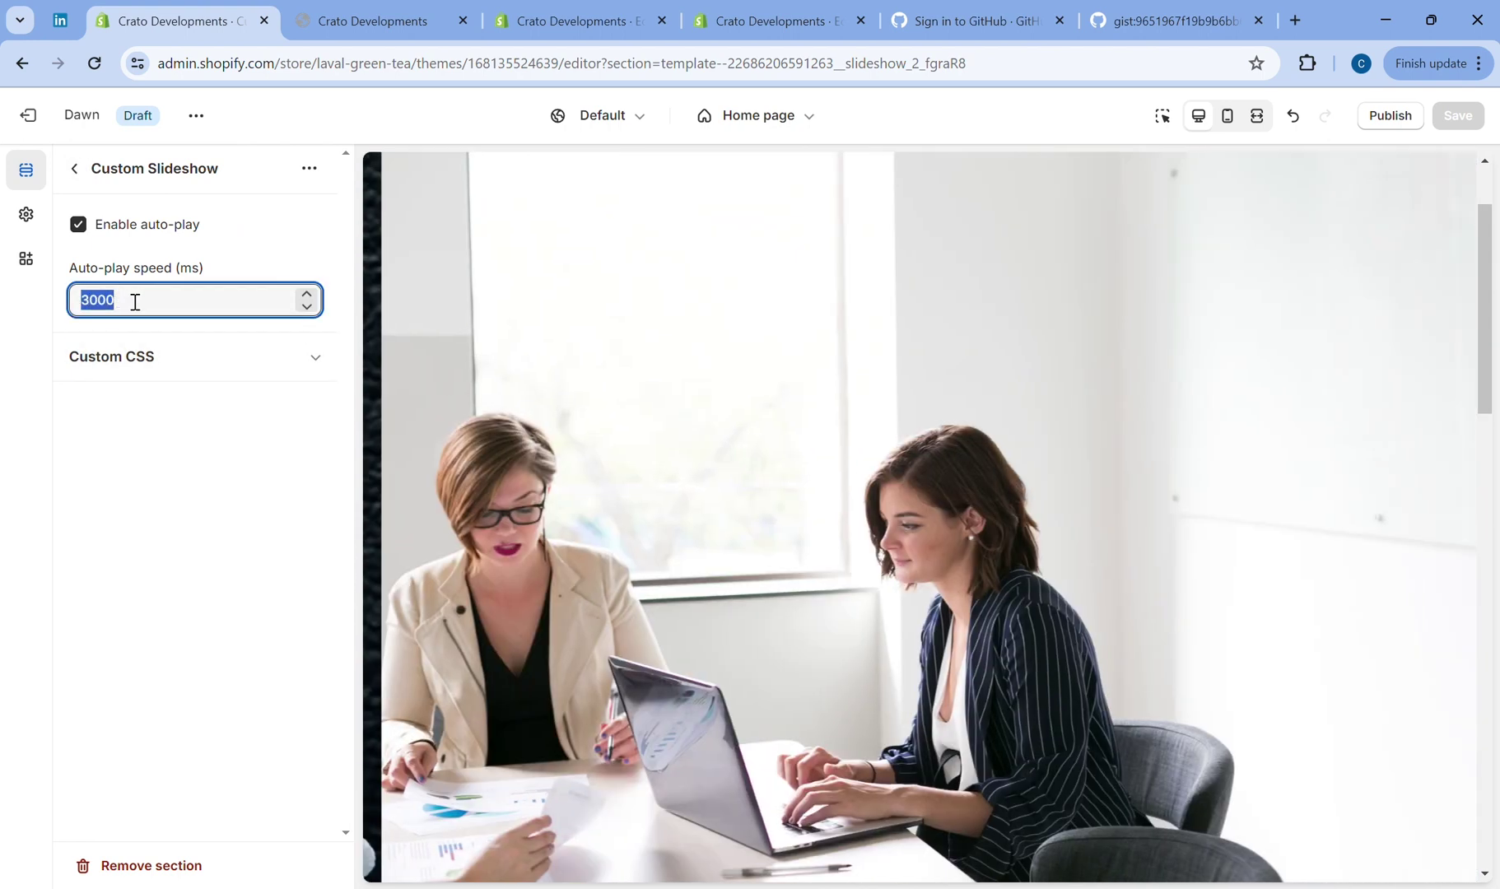
click(76, 168)
click(375, 20)
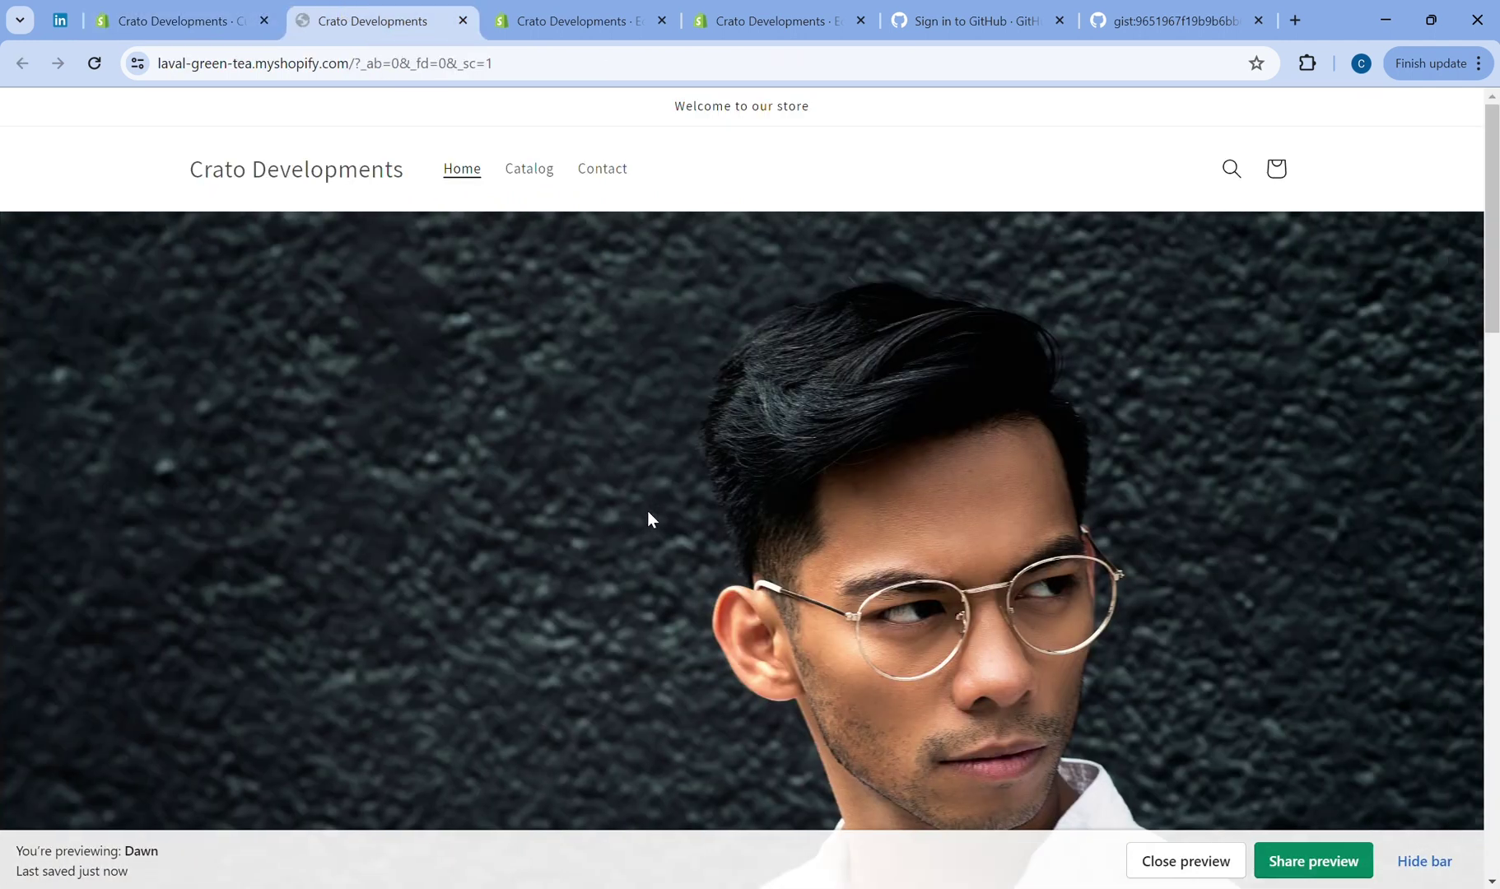
scroll(647, 512, down, 4)
scroll(648, 511, up, 5)
scroll(648, 513, down, 3)
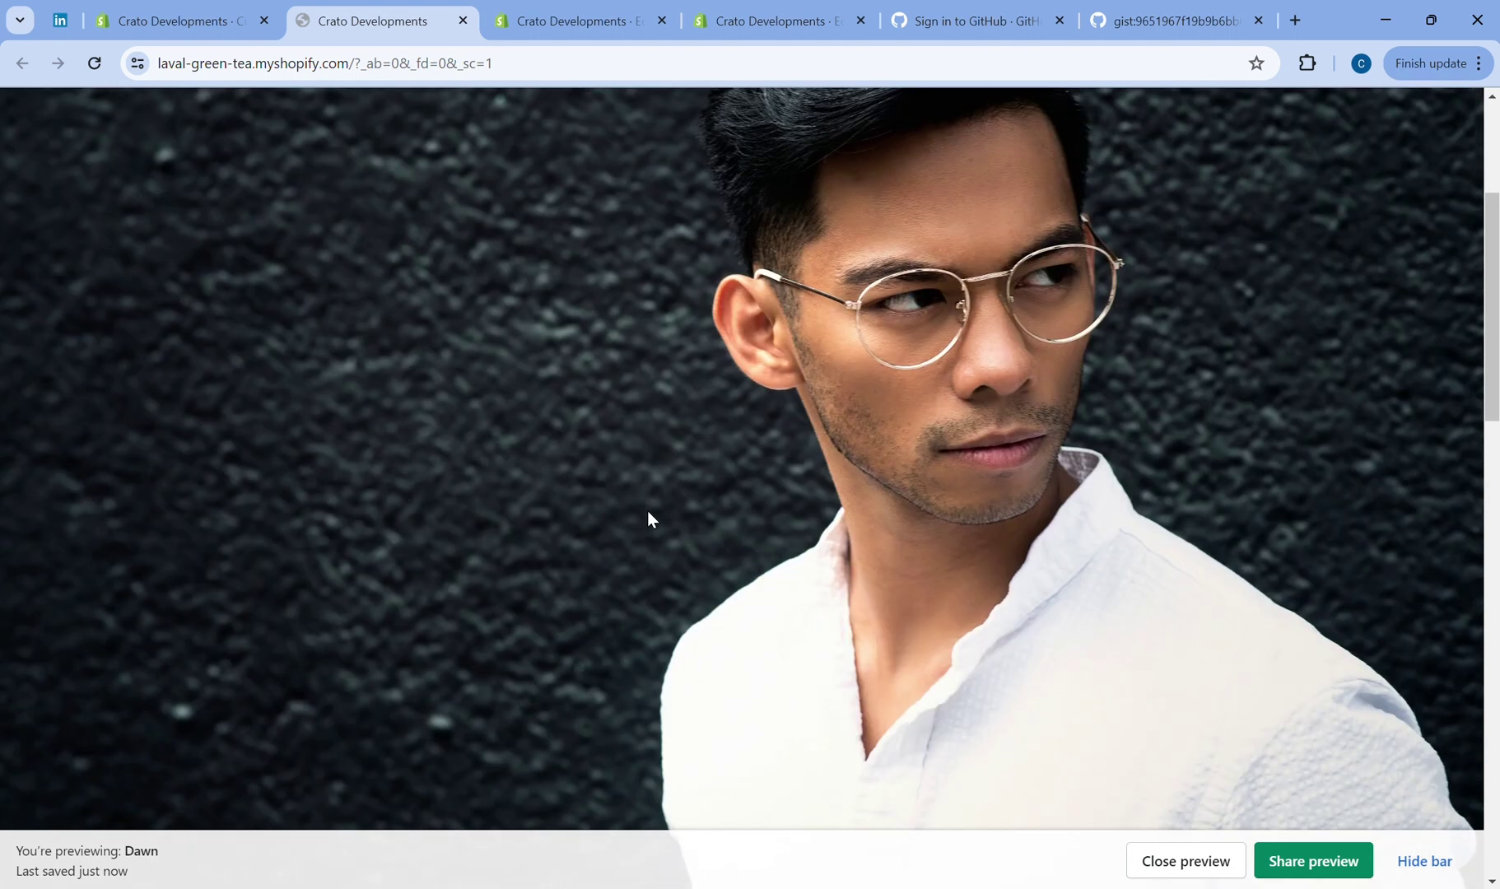
Open Chrome DevTools to render the storefront preview at iPhone XR size.
key(ctrl+shift+i)
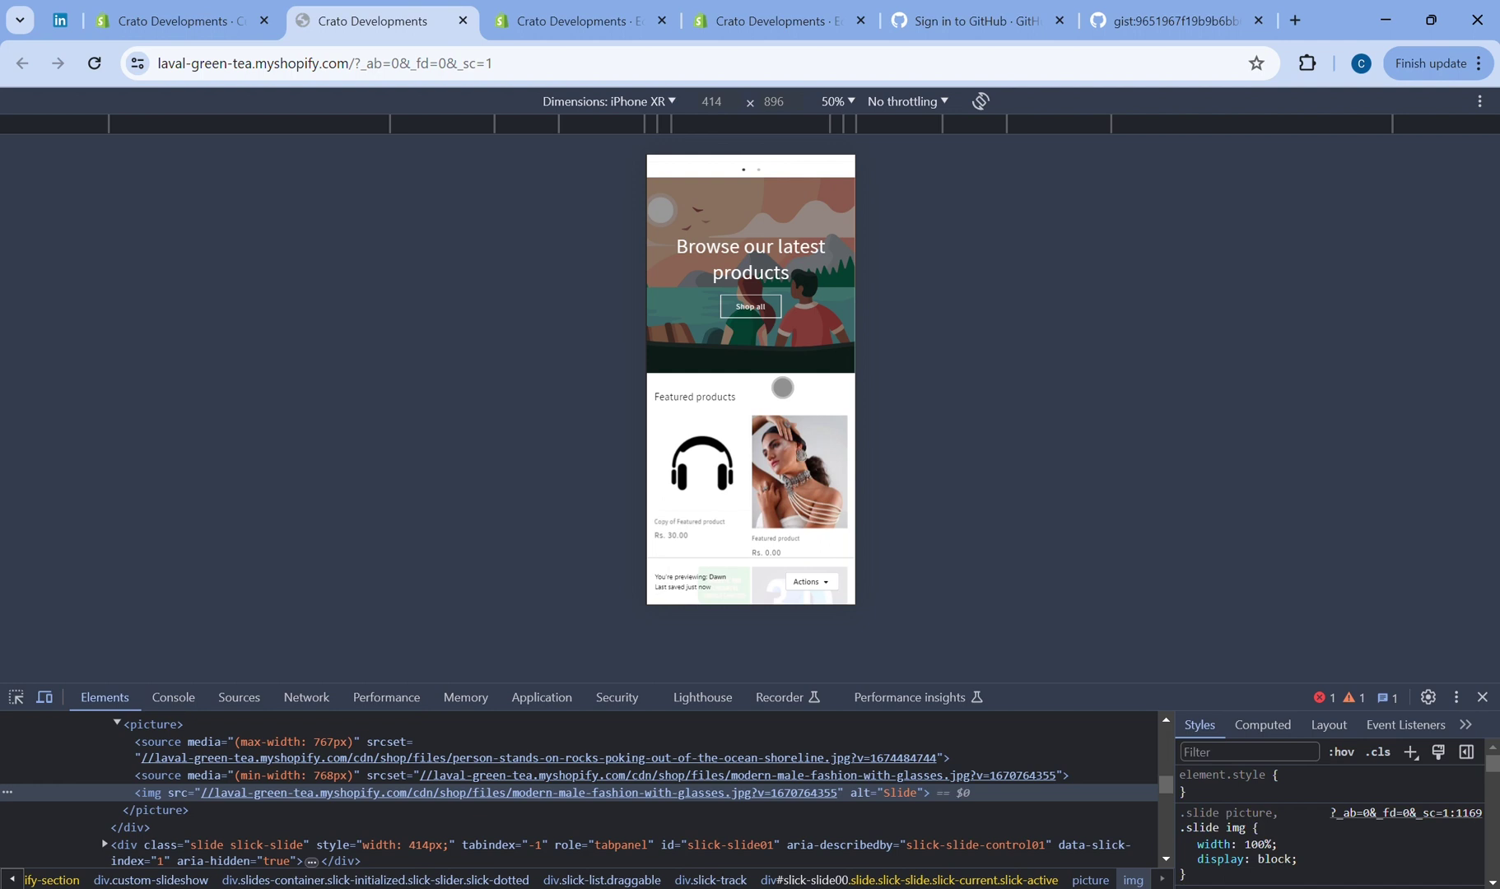
scroll(781, 387, up, 1)
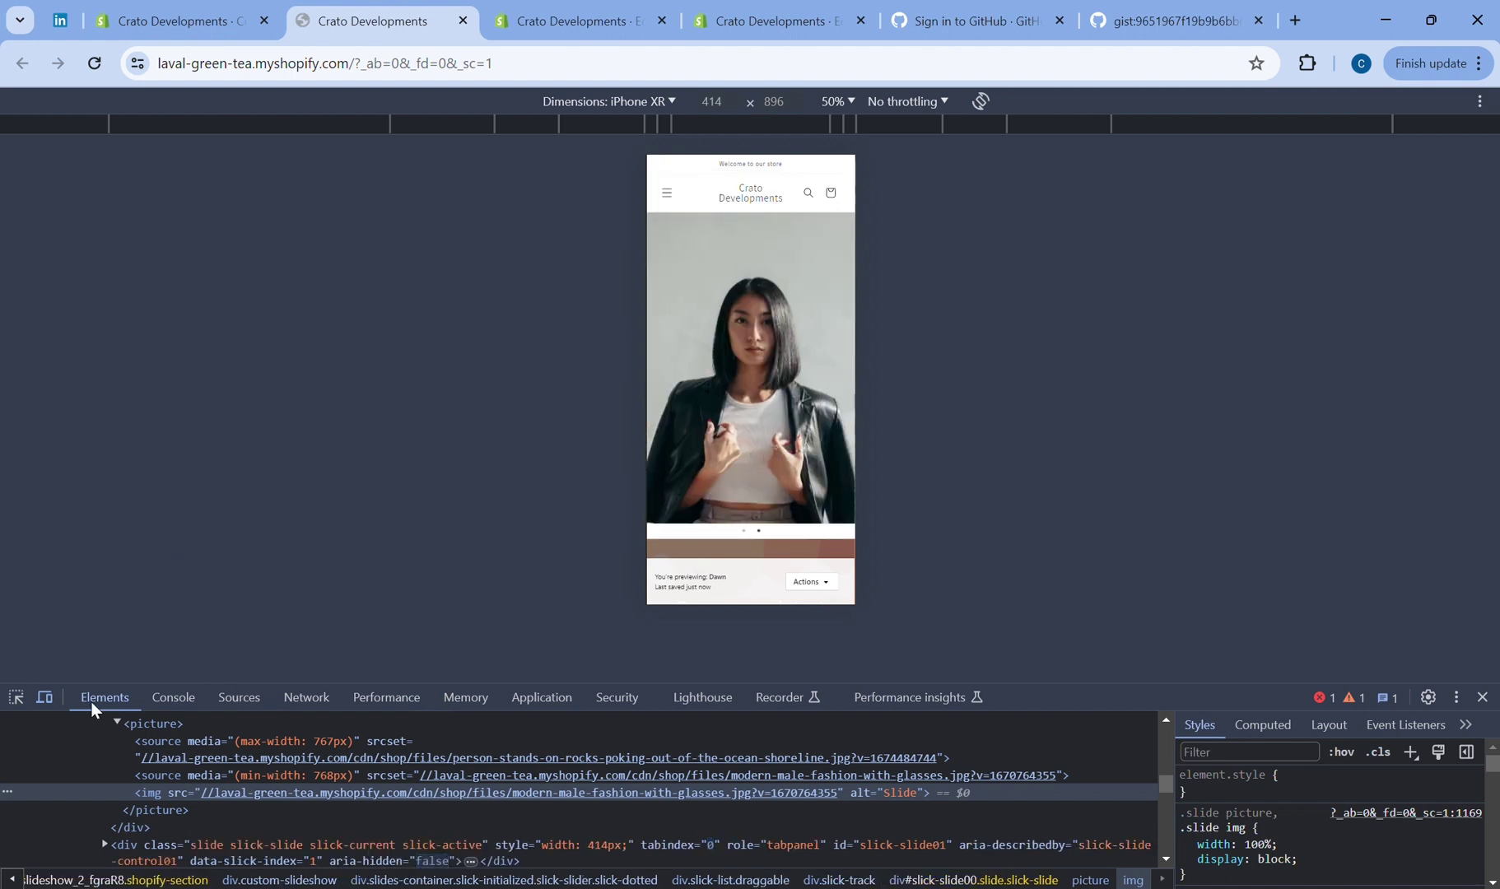
Turn off the device toolbar to restore the desktop layout and close DevTools.
click(47, 699)
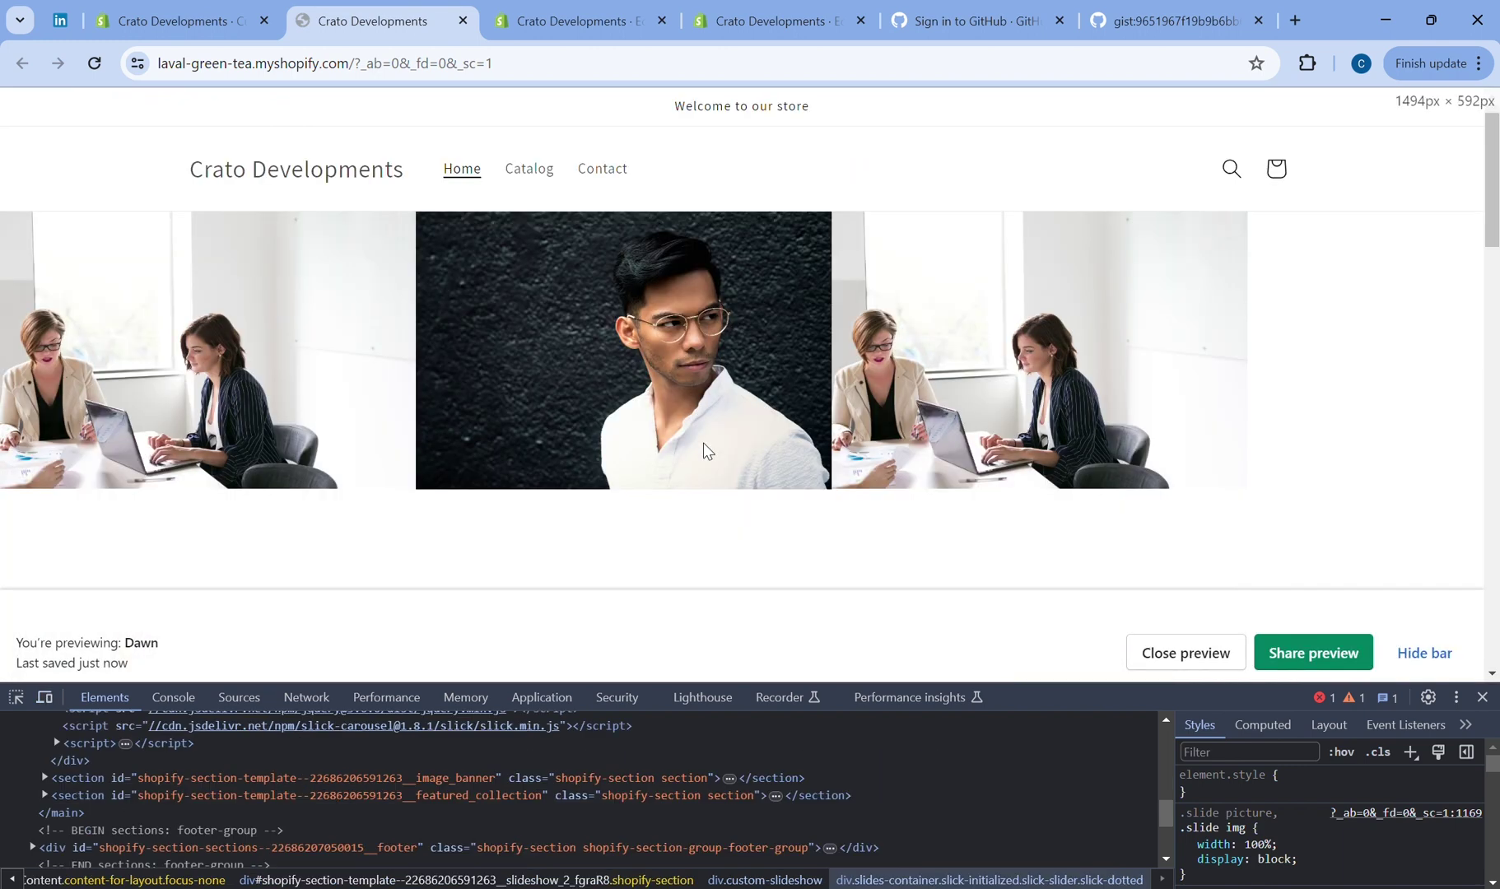
scroll(703, 450, down, 1)
scroll(703, 449, down, 3)
scroll(703, 449, down, 2)
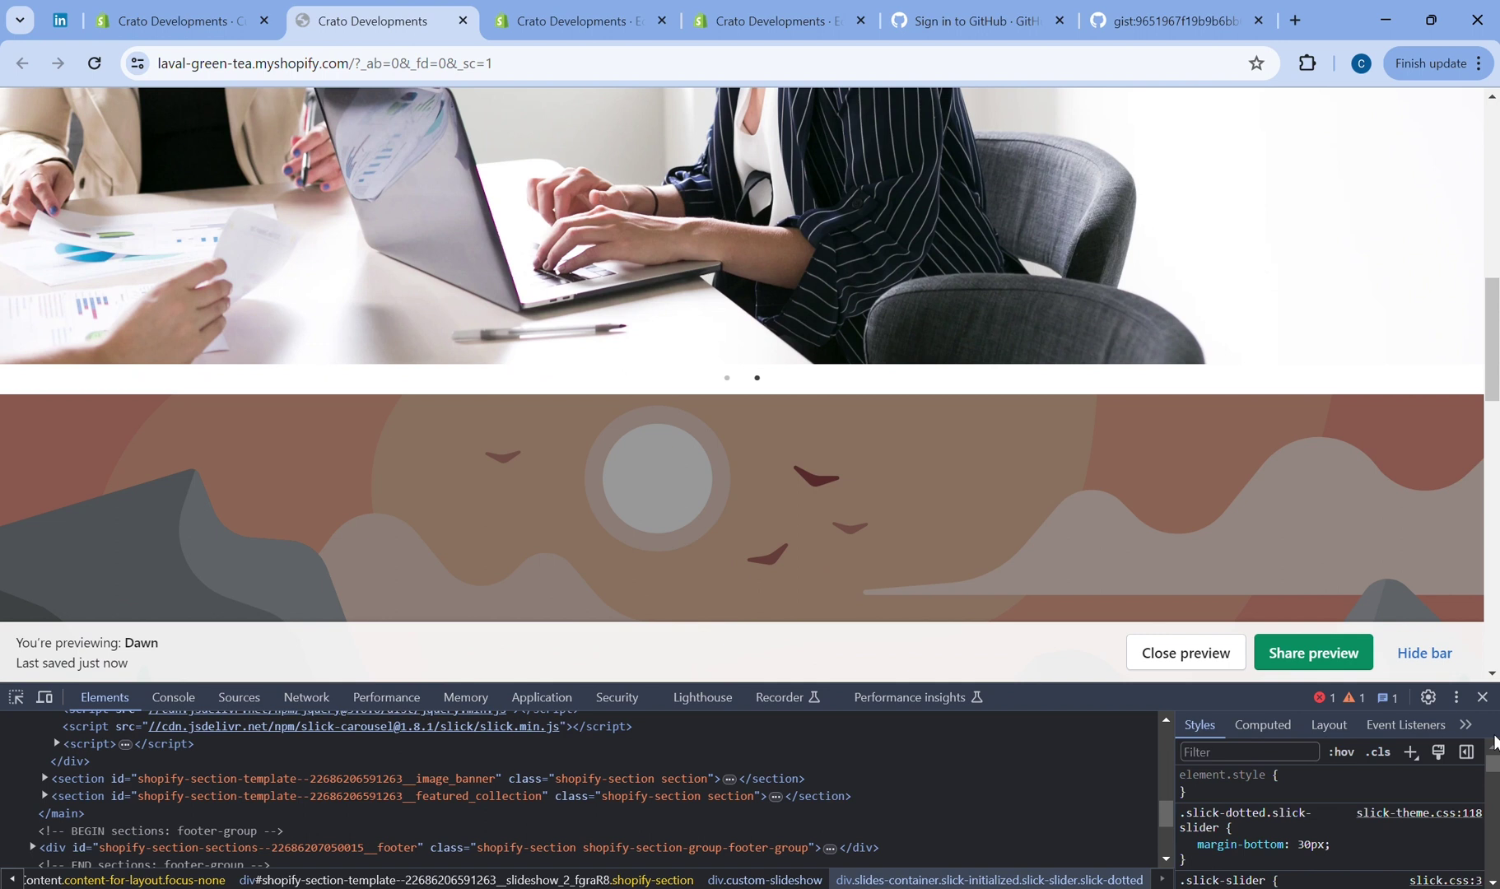
click(1484, 698)
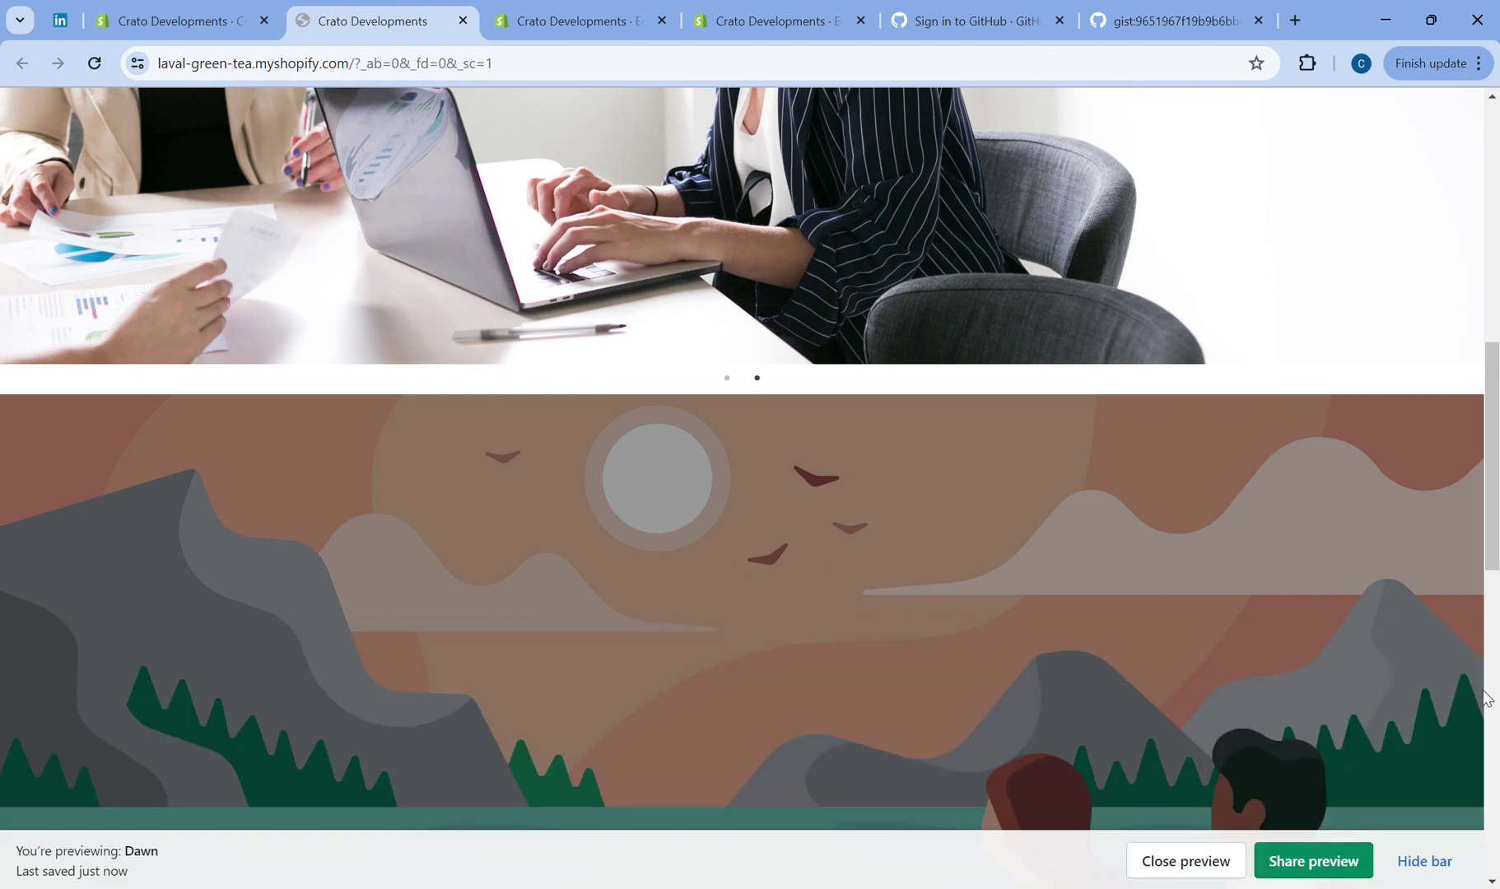